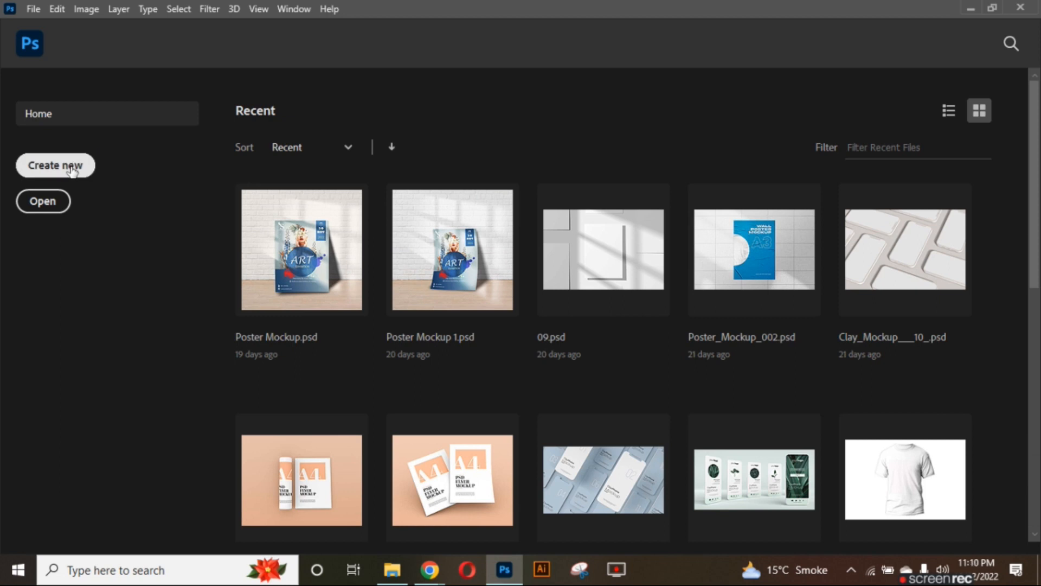
Create a new A4 document (2480 x 3508 px, 300 ppi) in CMYK Color mode.
left_click(73, 171)
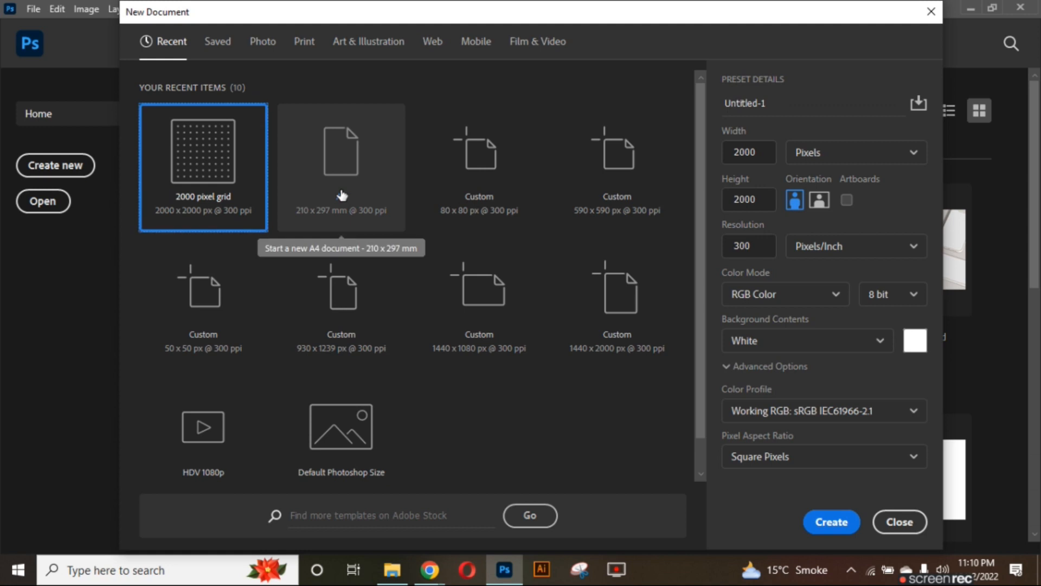
left_click(351, 183)
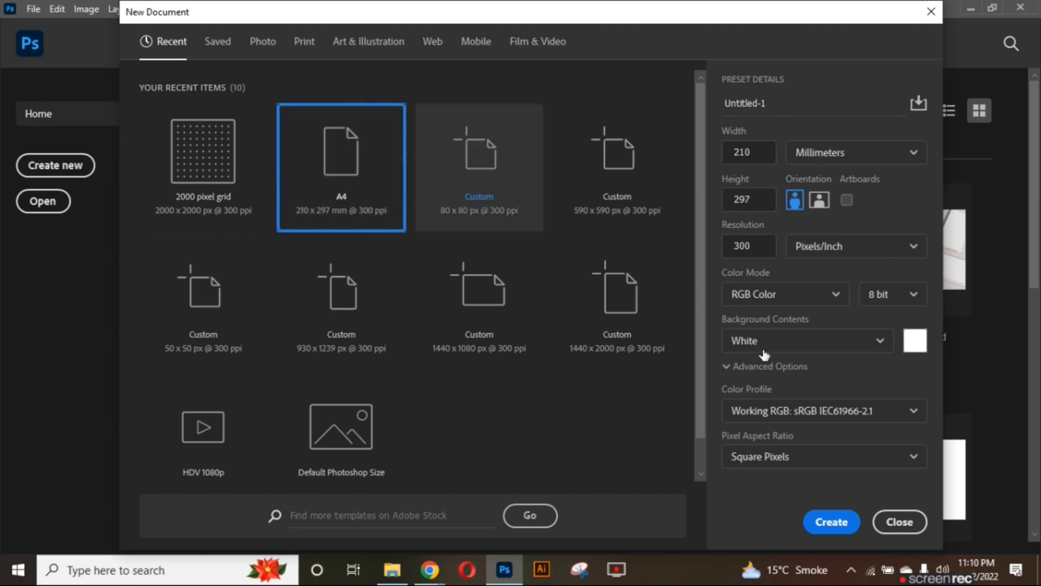
left_click(787, 301)
left_click(765, 405)
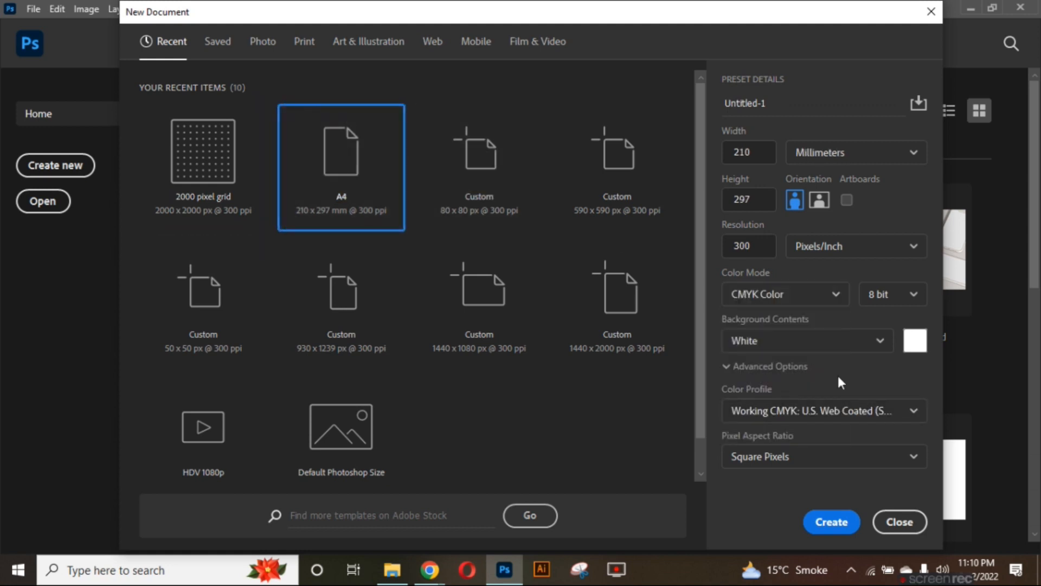
left_click(831, 523)
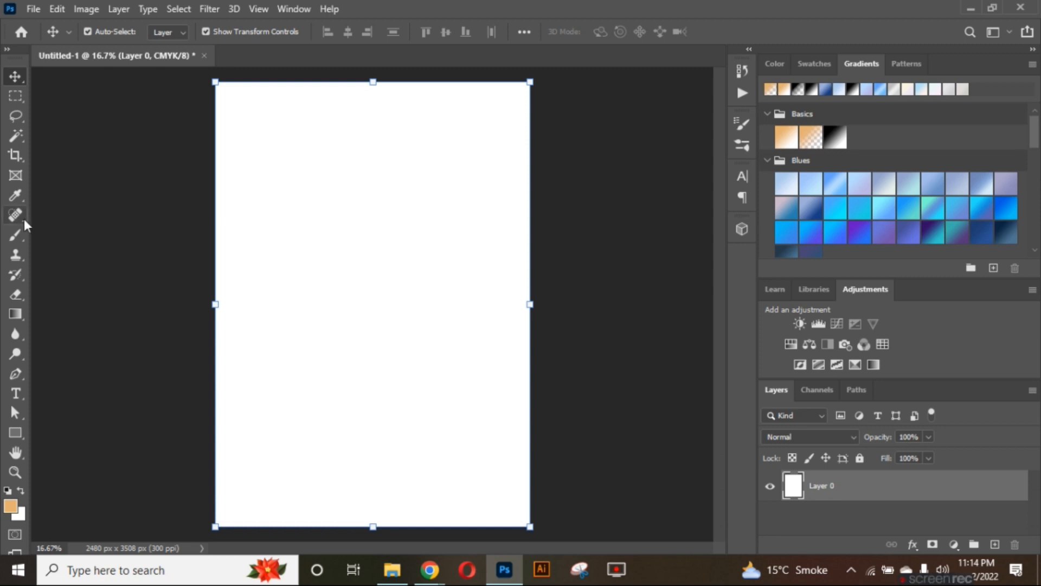
Draw a closed shape with the Pen tool with a curved lower edge in the top-left corner.
left_click(12, 373)
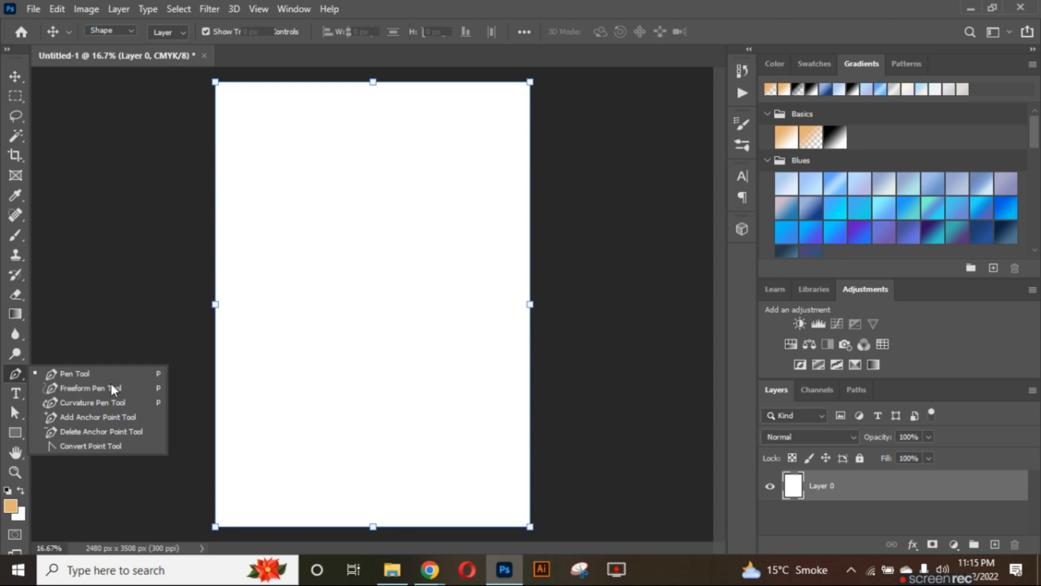
left_click(75, 373)
left_click(215, 81)
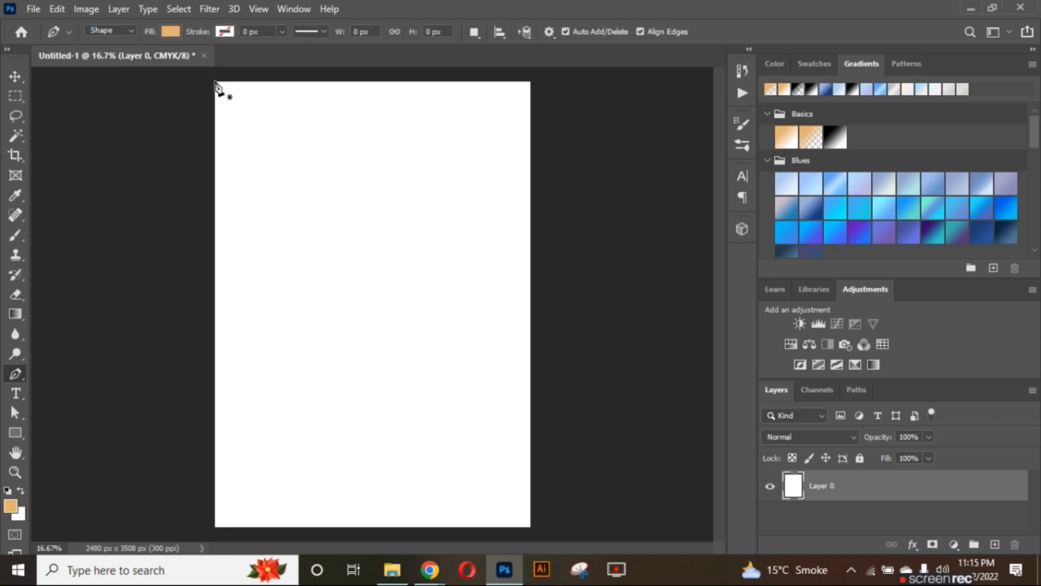
left_click(425, 81)
left_click_drag(214, 249, 429, 256)
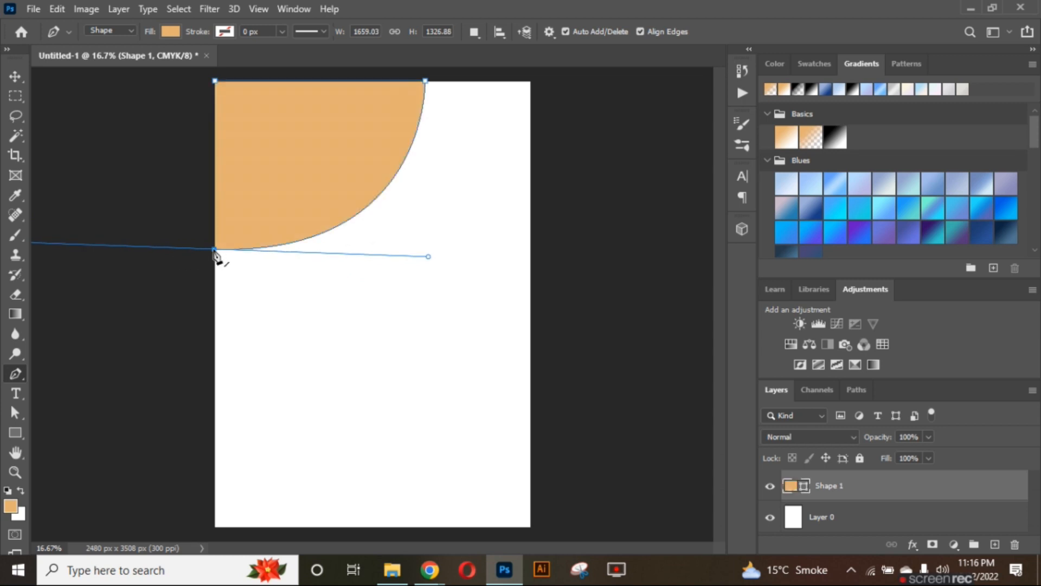
left_click(214, 80)
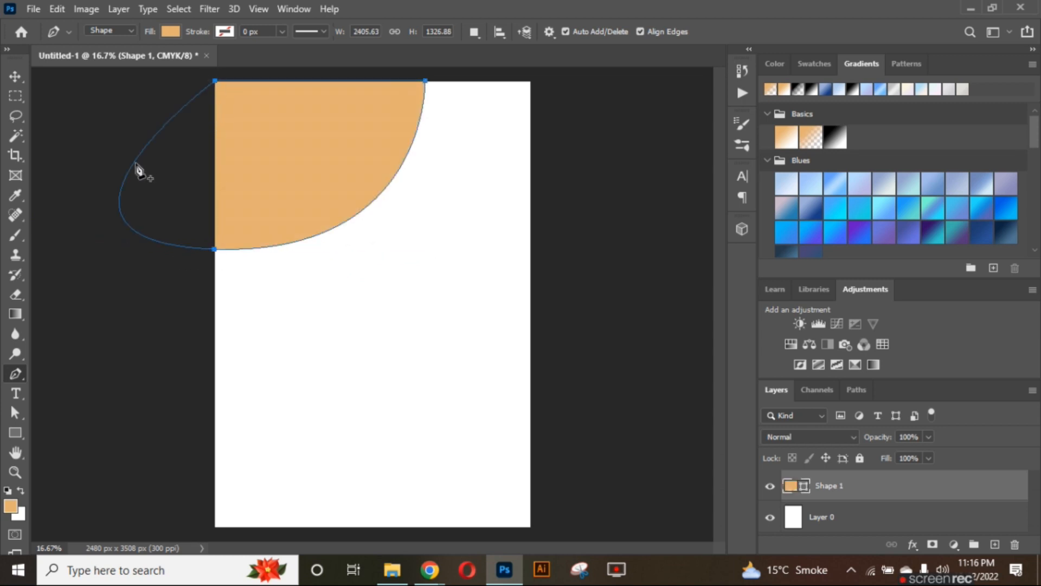
key("v")
Select the shape's lower-left anchor with Direct Selection; a trial handle pull is undone.
left_click(260, 138)
left_click(213, 92)
left_click(231, 101)
left_click(231, 101)
left_click(17, 416)
left_click(90, 428)
left_click(191, 99)
left_click_drag(89, 250, 348, 477)
left_click_drag(425, 255, 383, 259)
key("ctrl+z")
Reshape the curved edge by dragging it outward and pulling out a bending handle.
left_click(81, 252)
left_click(237, 211)
left_click_drag(119, 218, 211, 256)
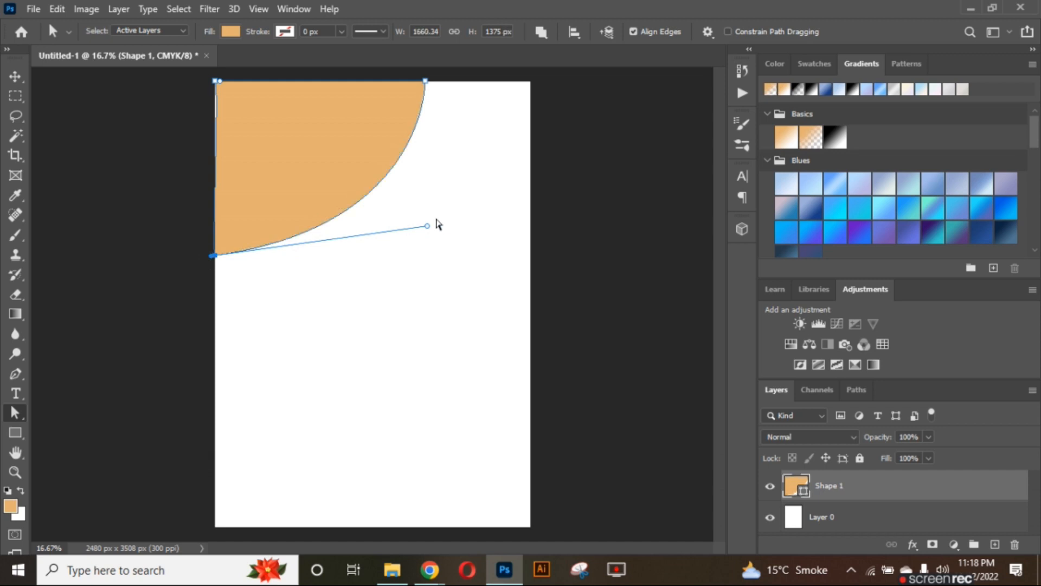
left_click_drag(215, 81, 214, 81)
left_click_drag(213, 263, 455, 292)
Scale the tan corner shape up to about 1860 x 1665 px.
left_click(616, 141)
left_click(305, 185)
left_click(214, 256)
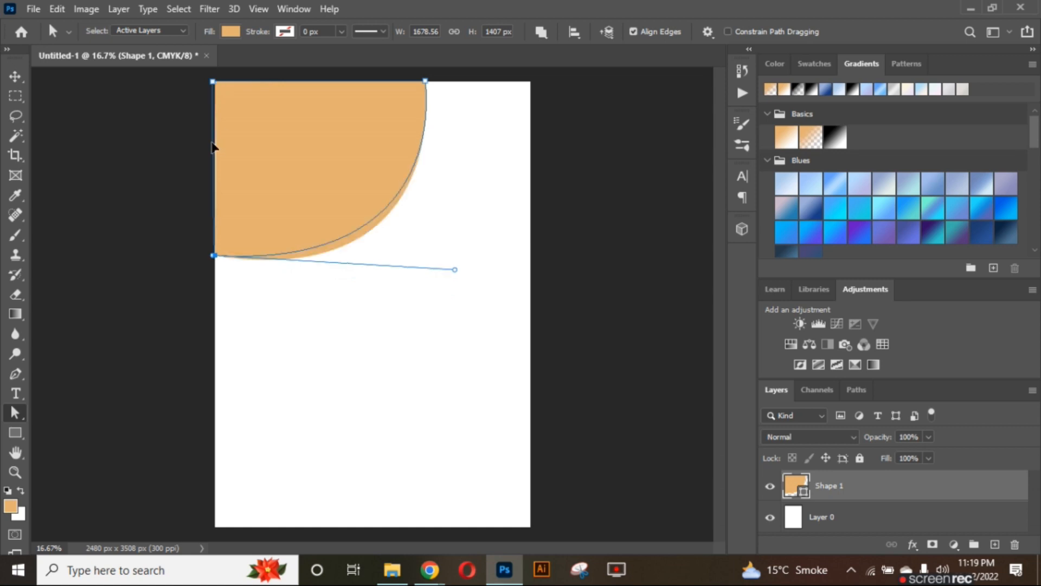
left_click(191, 183)
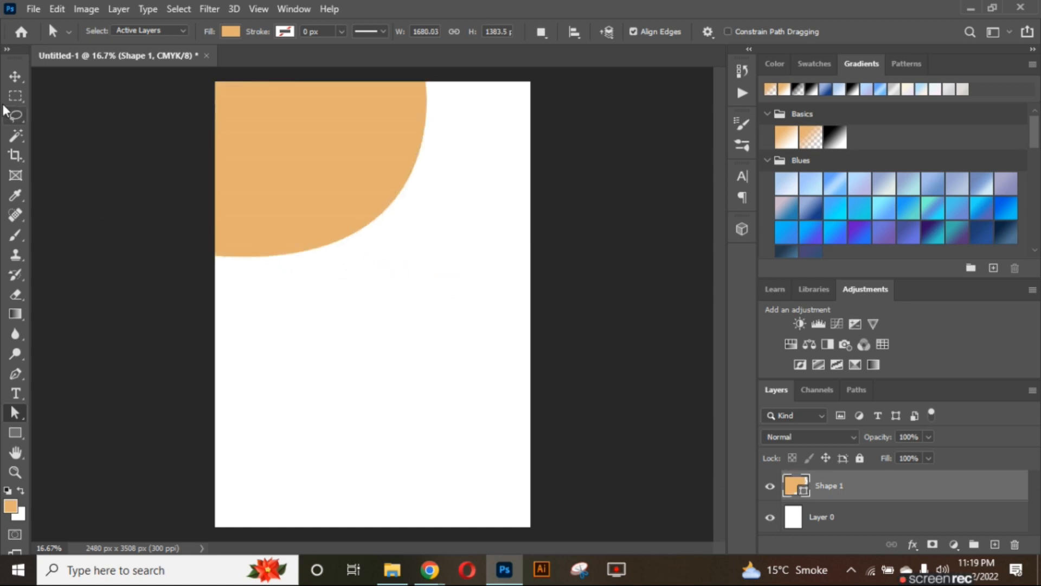
key("v")
left_click_drag(425, 255, 452, 293)
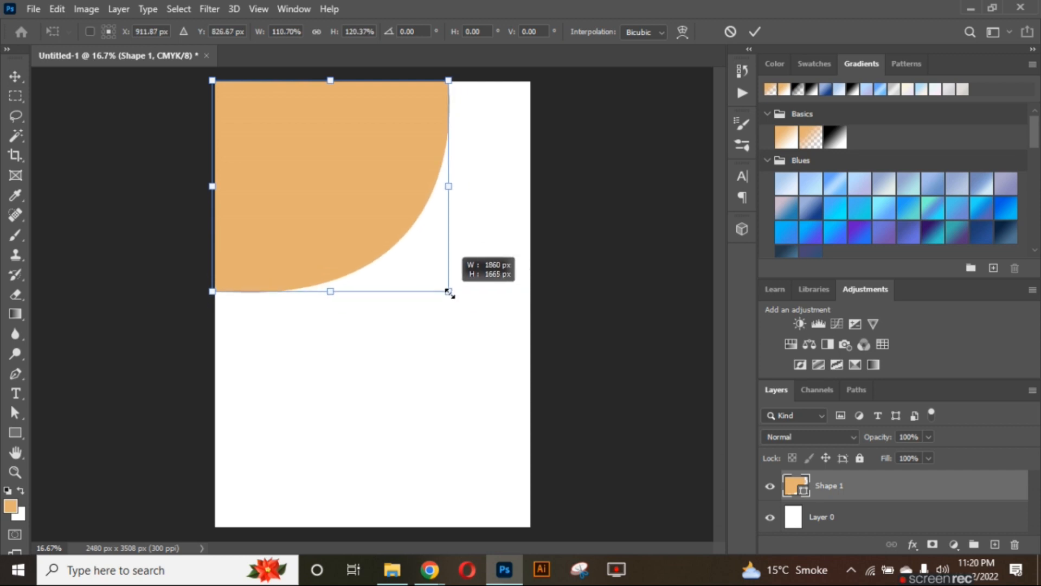
Confirm the shape's size and place the henley_beach house photo from Downloads.
left_click(754, 32)
left_click(392, 569)
left_click(673, 351)
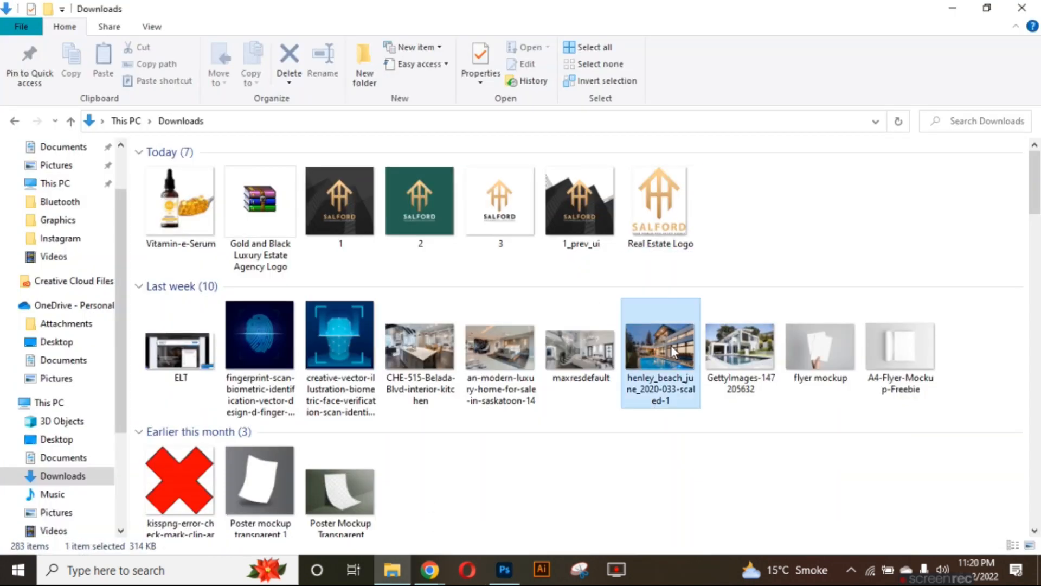
left_click(504, 569)
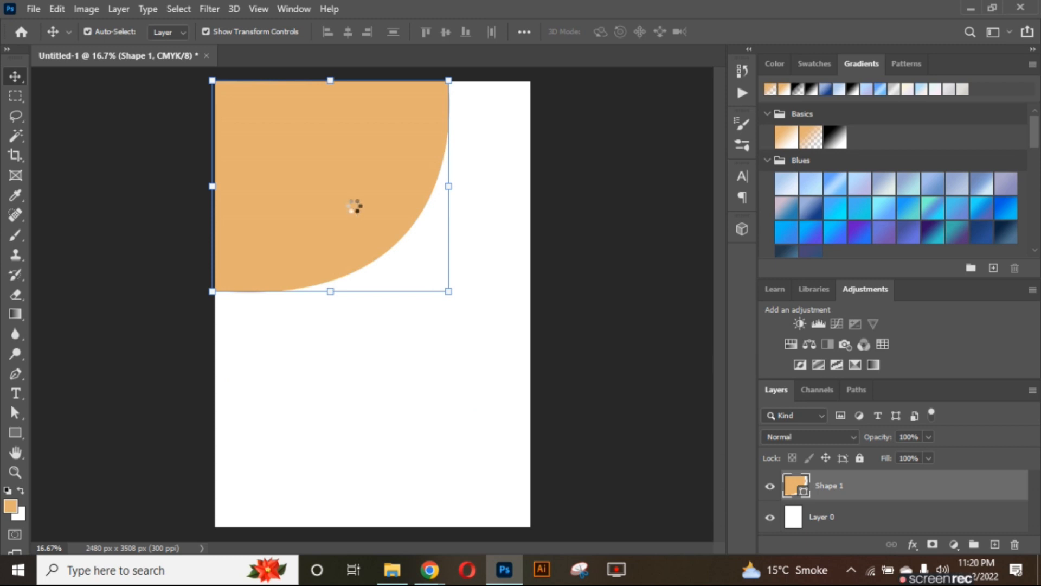
Scale and position the house photo at the page's top-left, then commit it.
left_click_drag(396, 295, 369, 183)
left_click_drag(502, 291, 476, 274)
left_click_drag(412, 205, 410, 222)
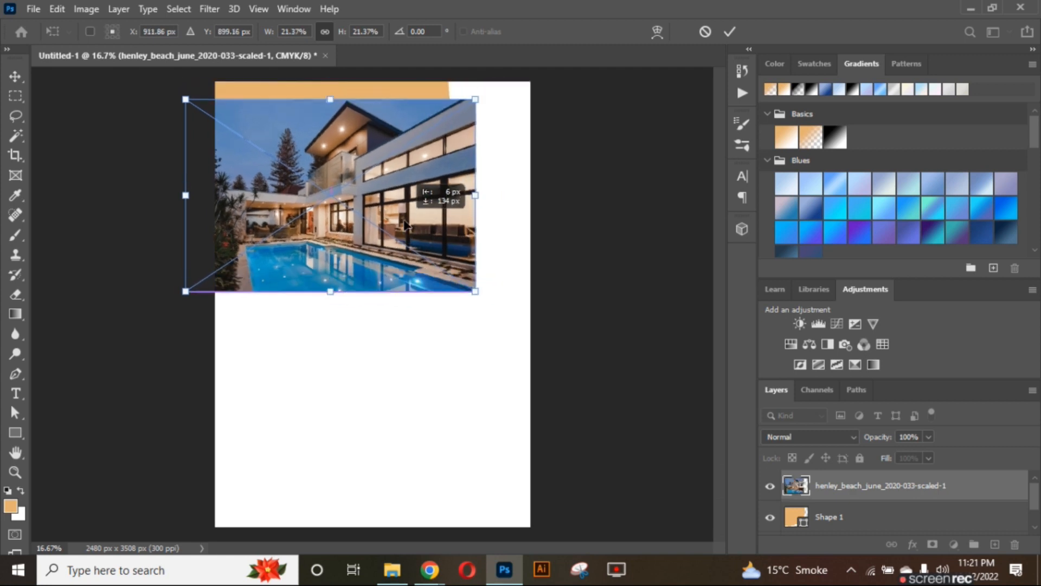
left_click_drag(474, 98, 501, 81)
left_click_drag(429, 174, 417, 175)
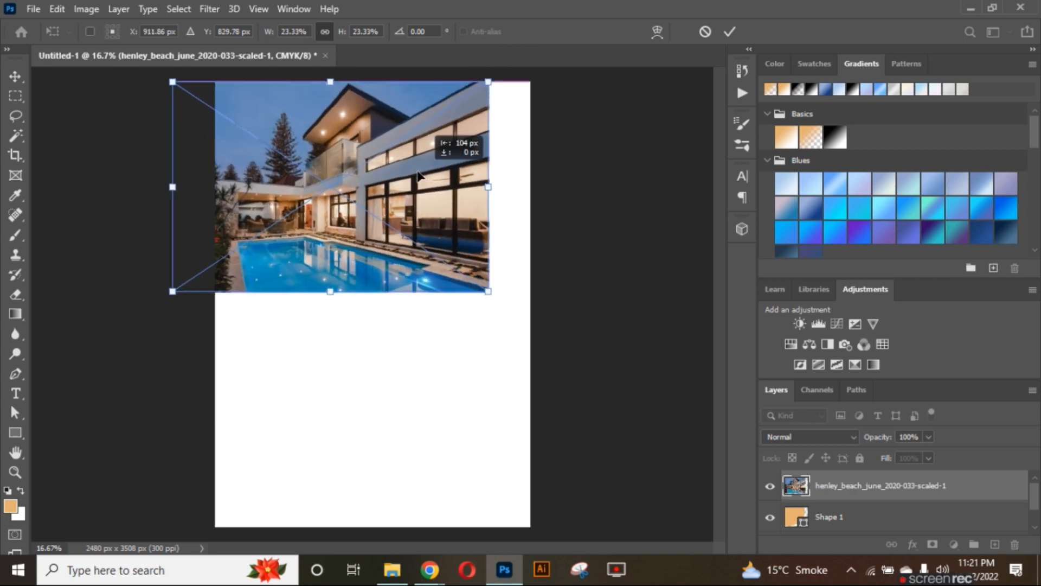
left_click(729, 31)
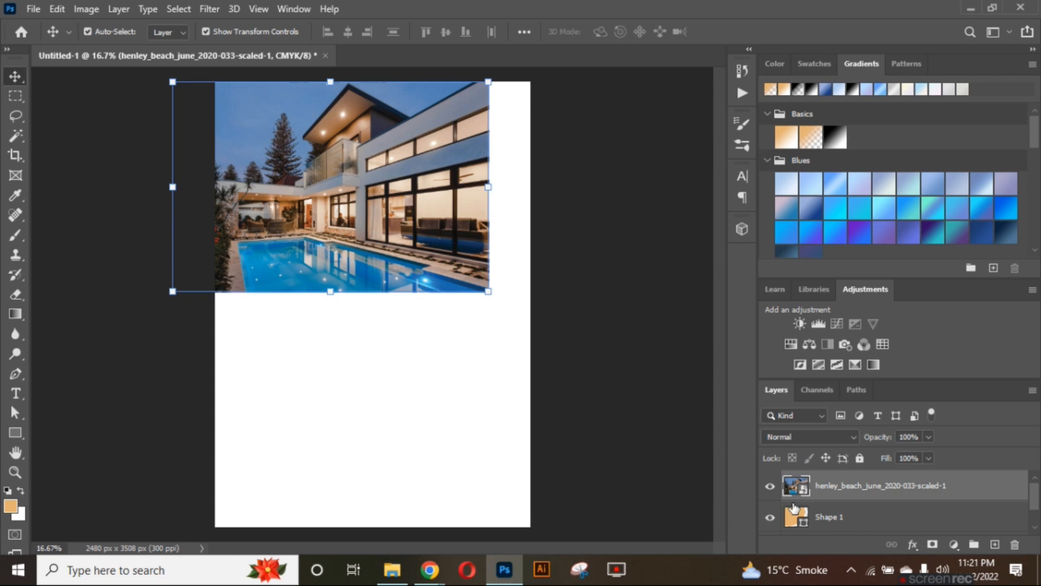
Clip the house photo into the curved Shape 1 with Create Clipping Mask.
right_click(821, 500)
left_click(892, 349)
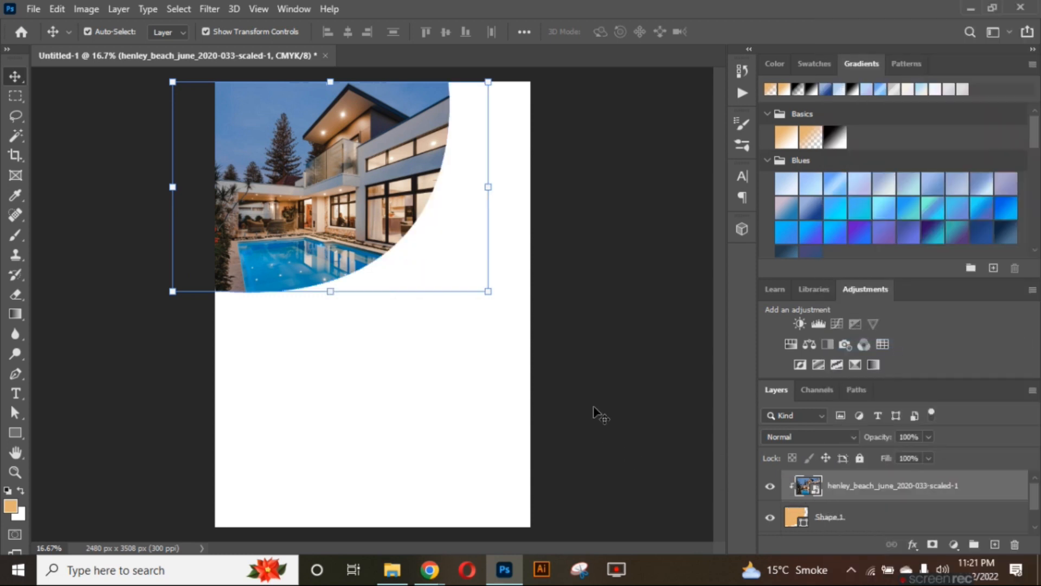
left_click(615, 419)
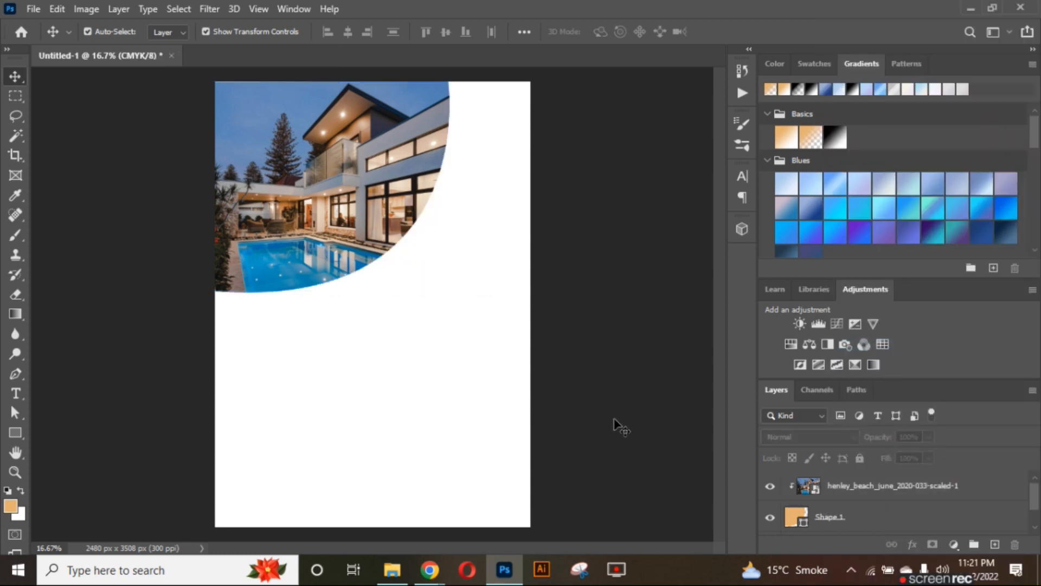
left_click(839, 518)
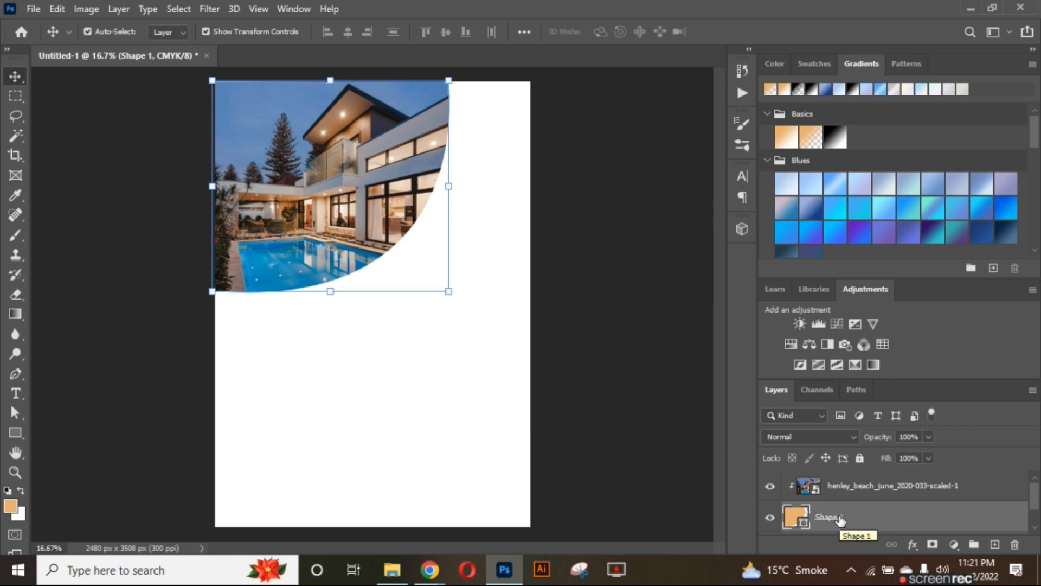
left_click(693, 452)
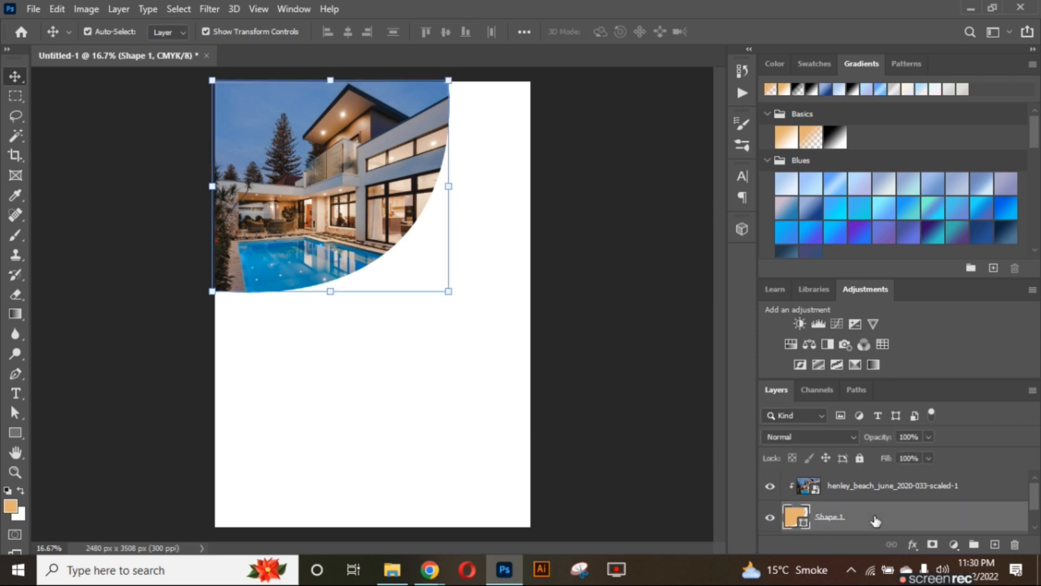
Duplicate the curved shape, enlarge the copy, and send it beneath the original.
key("ctrl+j")
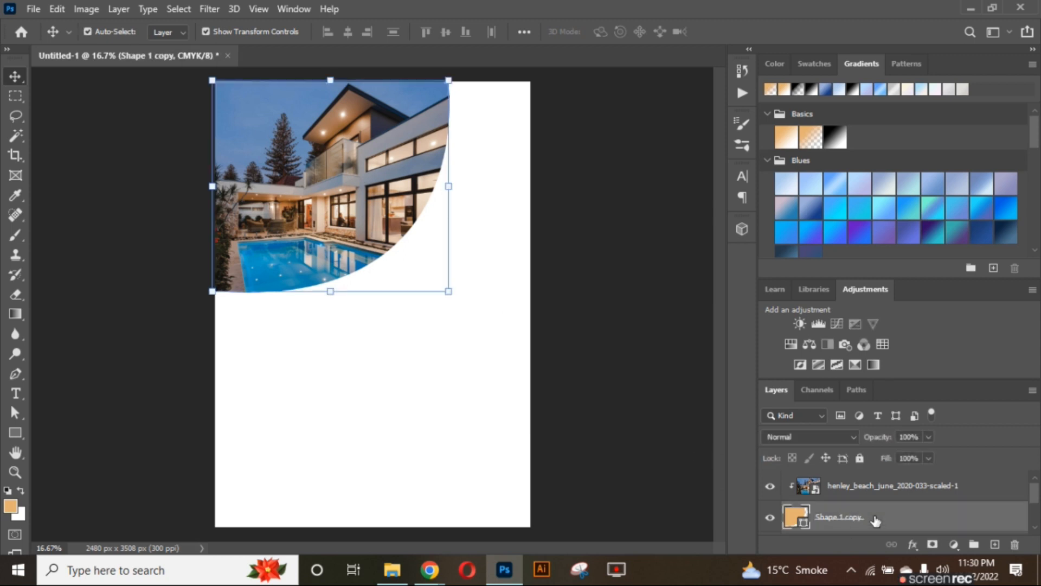
left_click_drag(448, 291, 469, 310)
key("Return")
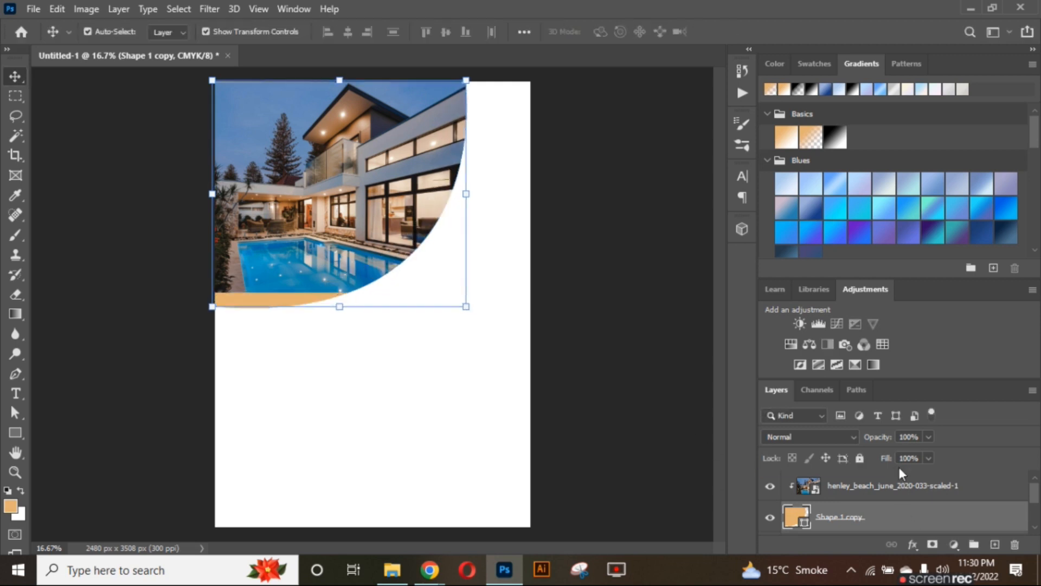
left_click_drag(897, 528, 909, 455)
left_click(798, 500, "alt")
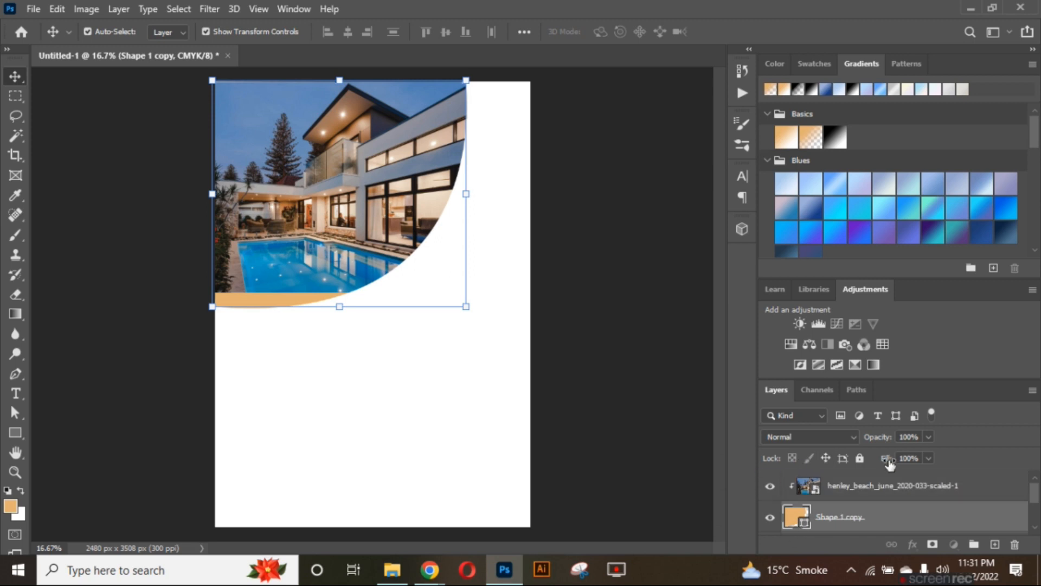
left_click(1036, 514)
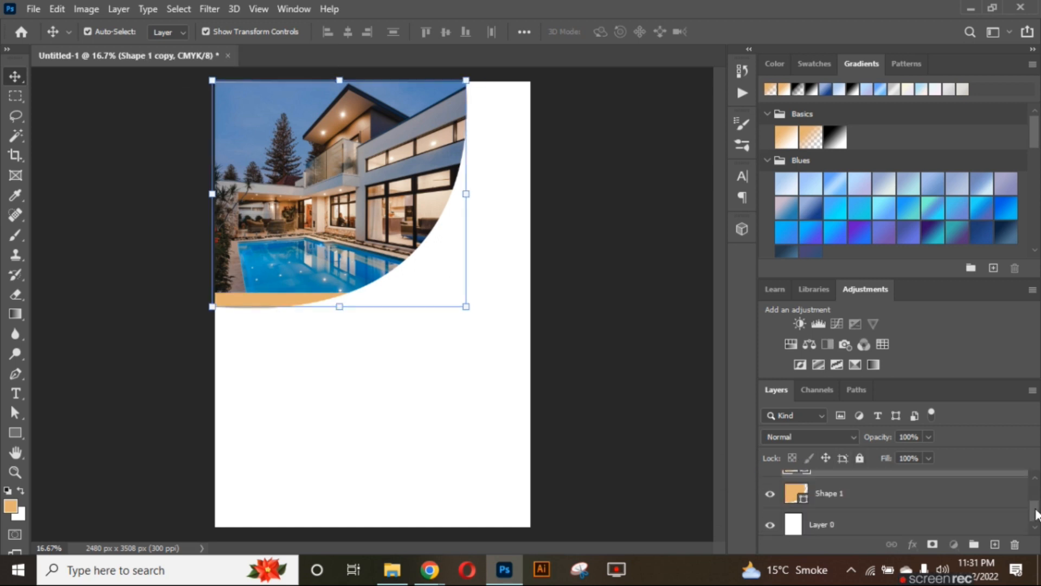
key("ctrl+bracketleft")
Re-clip the photo into the original curved shape, then select the enlarged copy.
left_click(851, 492)
scroll(819, 501, "up", 1)
left_click(814, 503, "alt")
scroll(819, 504, "down", 1)
left_click(846, 514)
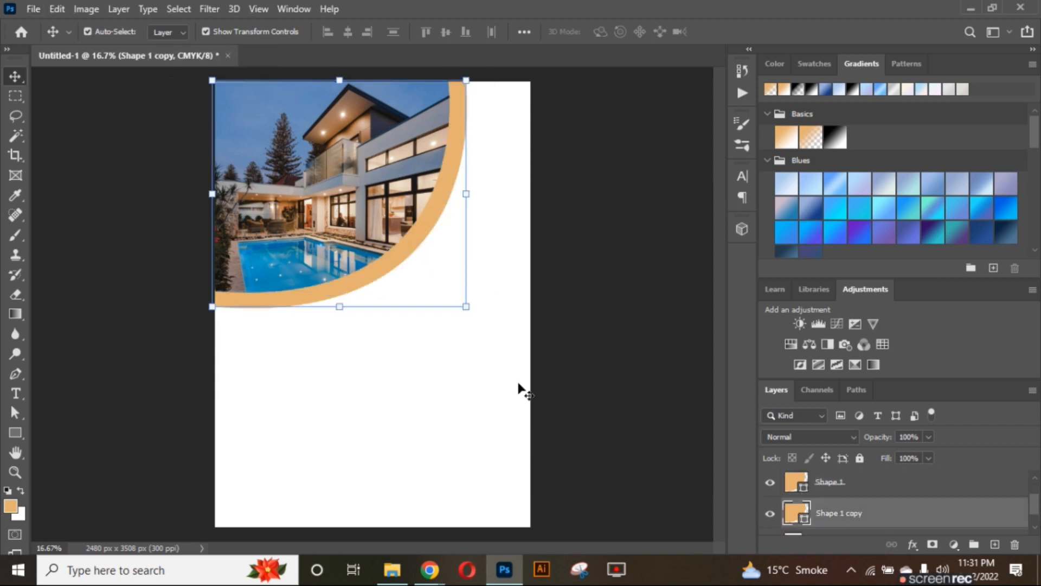
Rotate and resize the copy so it extends past the photo's curved edge.
left_click_drag(465, 317, 445, 324)
left_click_drag(351, 82, 353, 68)
left_click_drag(454, 321, 474, 329)
left_click_drag(512, 72, 470, 43)
left_click_drag(370, 247, 351, 242)
left_click_drag(352, 312, 348, 293)
left_click_drag(328, 239, 330, 245)
left_click_drag(498, 277, 495, 281)
left_click_drag(348, 298, 349, 303)
left_click_drag(489, 296, 495, 292)
left_click_drag(196, 206, 189, 207)
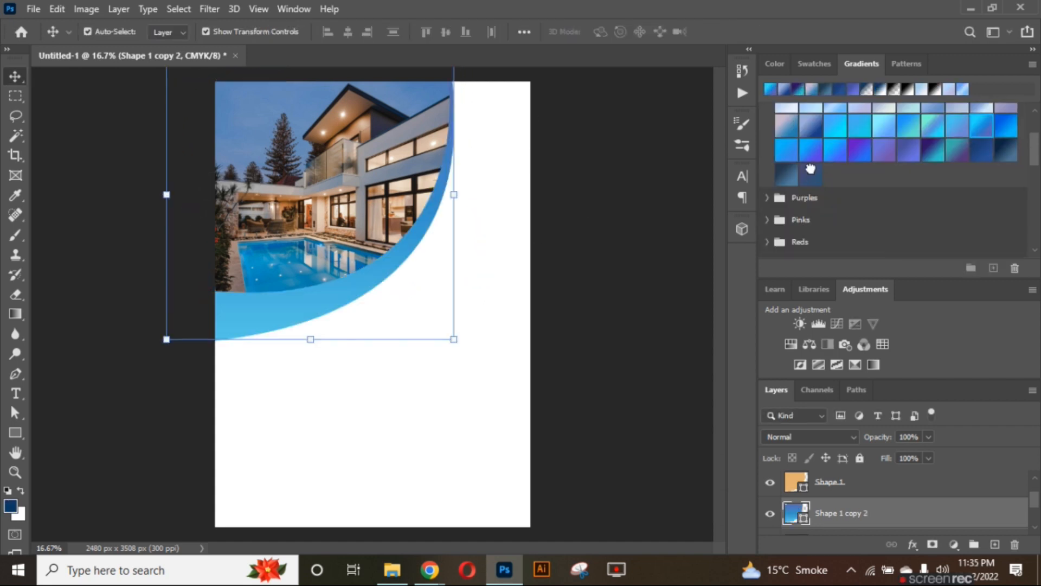
Fill the copy with dark blue and stack the light-blue arc above it.
left_click(811, 174)
left_click_drag(1038, 511, 1037, 515)
left_click_drag(876, 528, 855, 491)
left_click(575, 353)
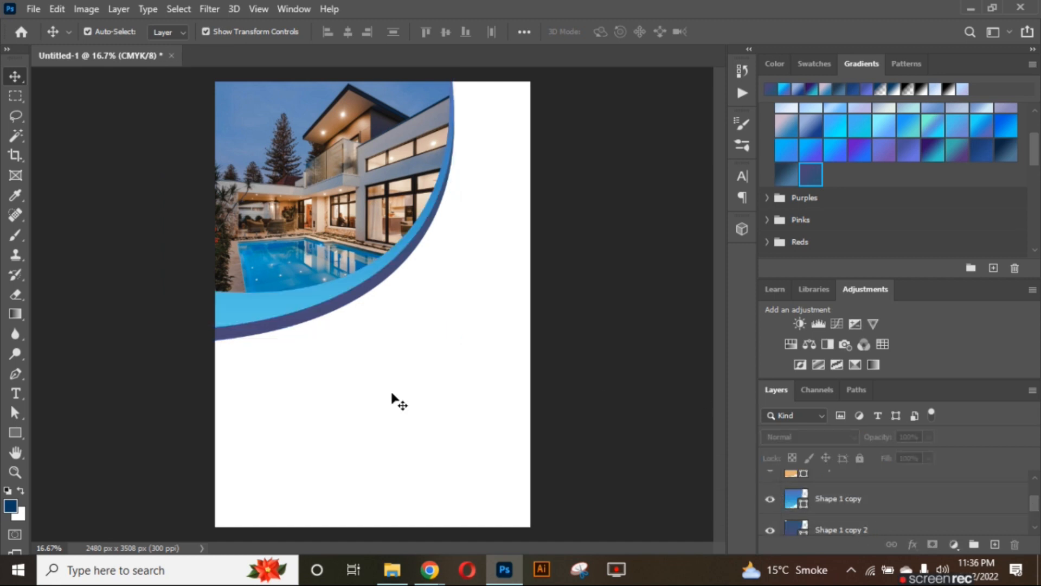
Duplicate the blue arc and fill the copy with a peach Neutrals gradient.
left_click(274, 309)
key("ctrl+j")
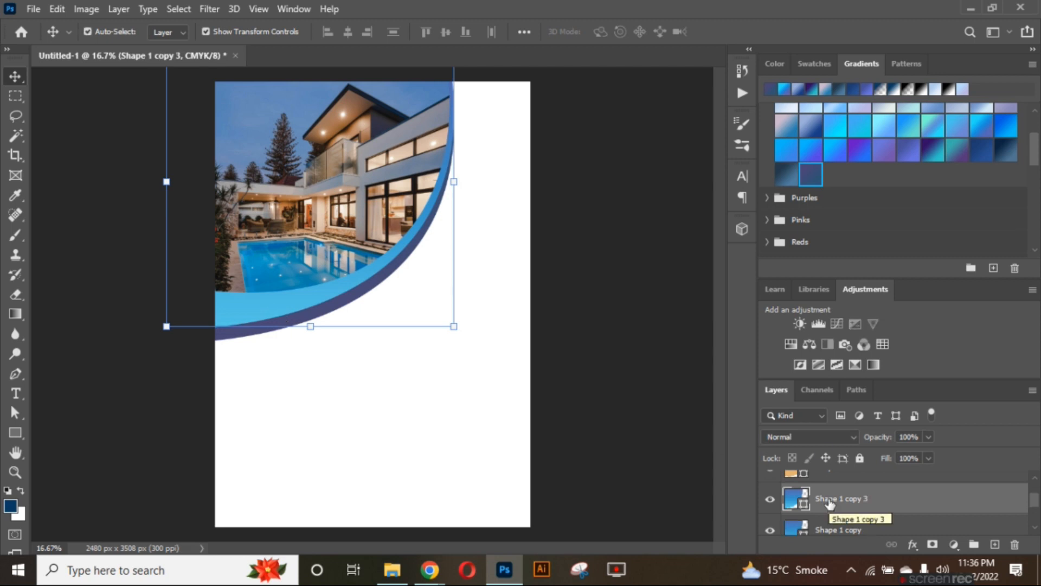
left_click(319, 318)
left_click_drag(316, 296, 317, 296)
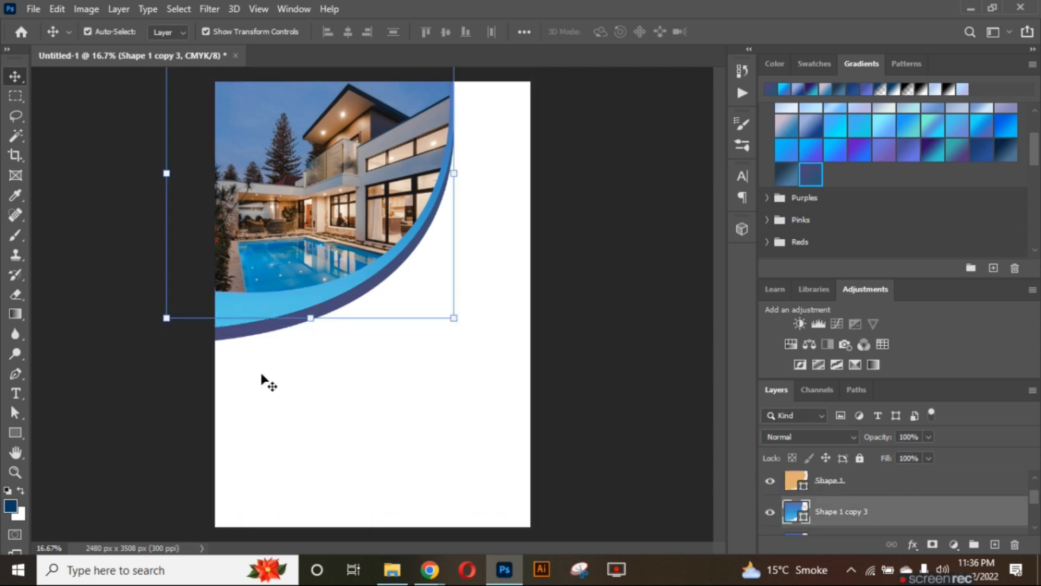
left_click(767, 244)
scroll(1034, 163, "down", 6)
scroll(1036, 190, "down", 10)
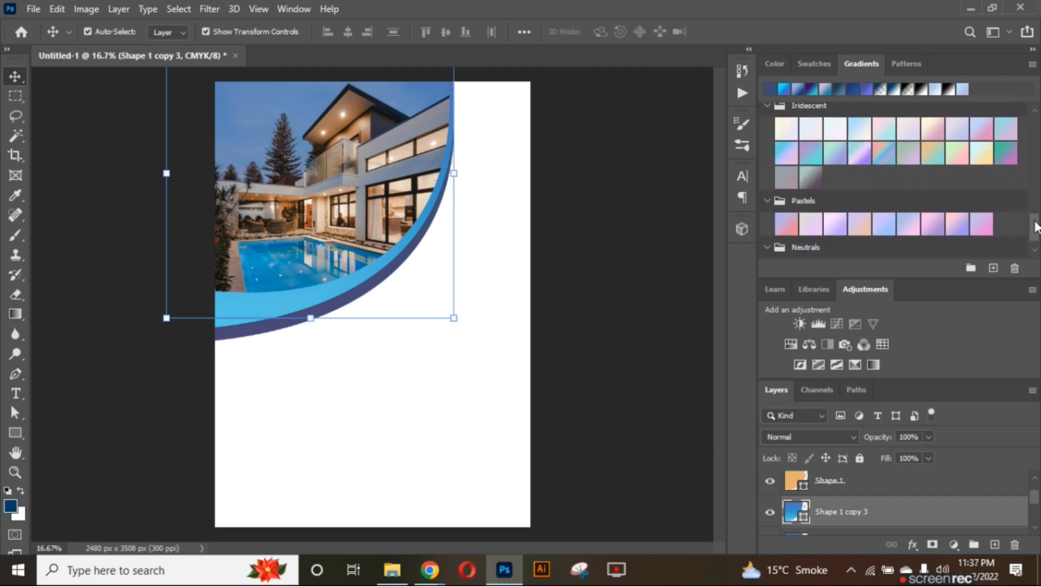
scroll(1036, 227, "down", 2)
left_click(835, 246)
Rotate and widen the peach arc copy, keeping the peach gradient.
left_click_drag(459, 329, 465, 325)
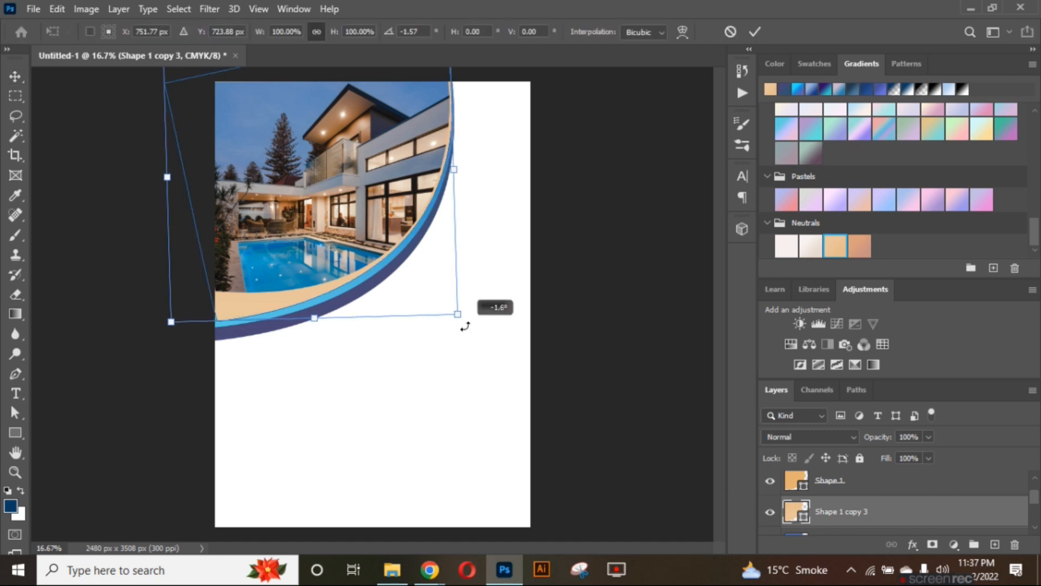
left_click_drag(323, 323, 315, 315)
left_click_drag(173, 183, 161, 174)
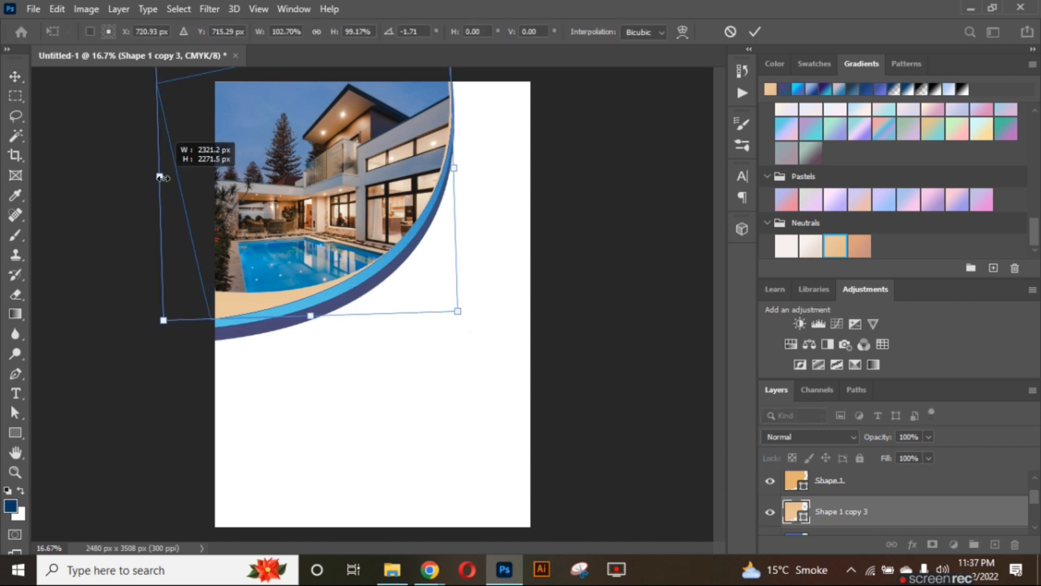
left_click(754, 31)
left_click(855, 244)
left_click(840, 243)
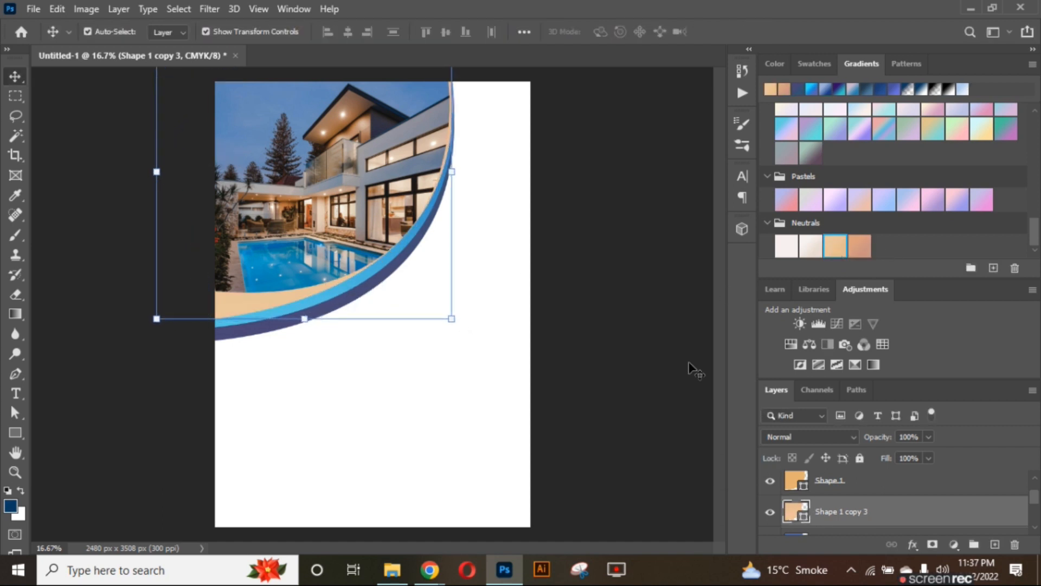
left_click(86, 168)
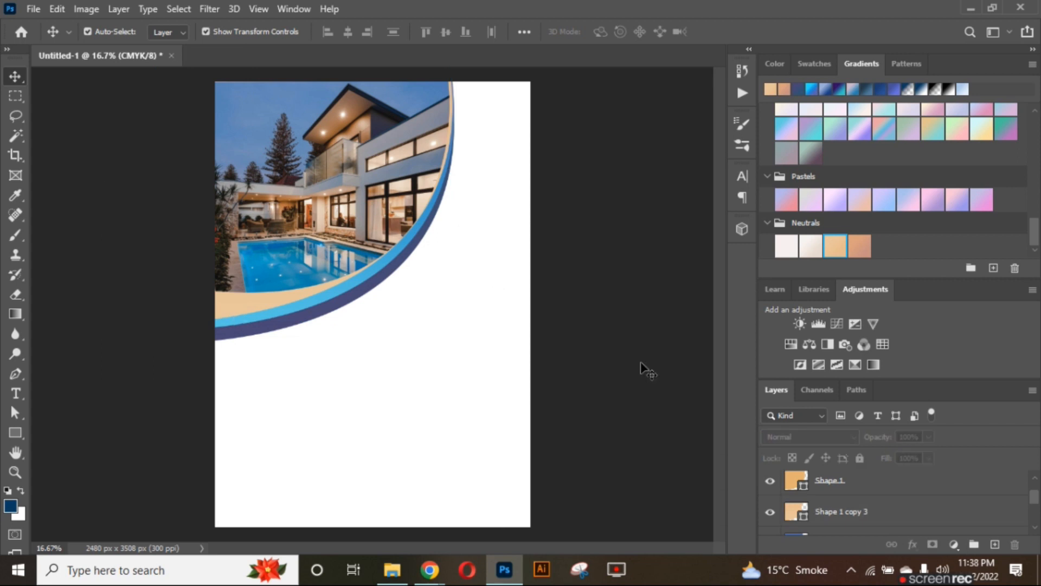
Rotate the tan arc to about 3 degrees and fine-tune its size beneath the photo.
left_click(247, 312)
left_click_drag(458, 323, 460, 327)
left_click(754, 31)
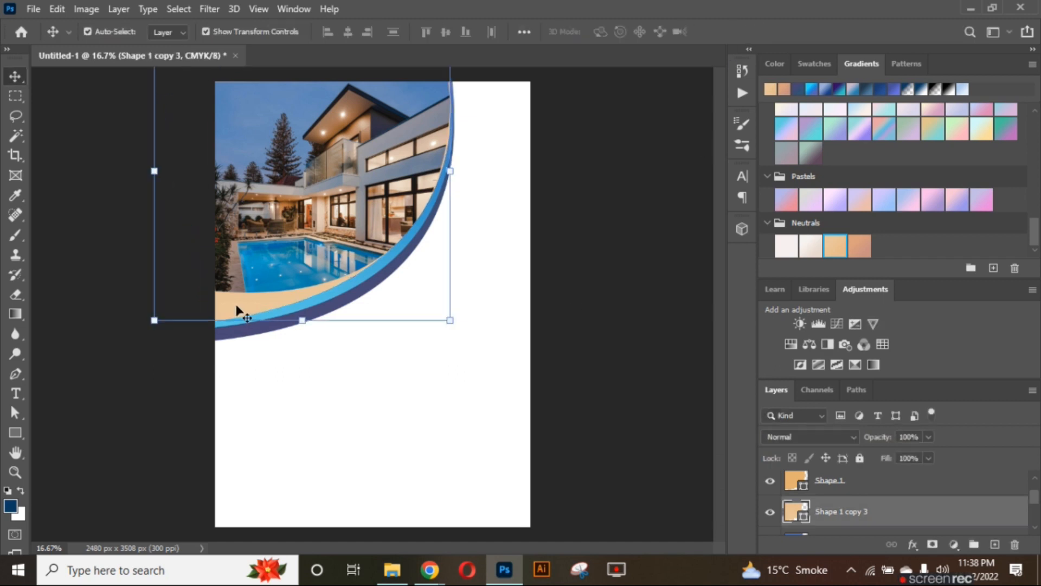
left_click_drag(154, 320, 156, 319)
left_click_drag(453, 329, 439, 332)
left_click_drag(456, 181, 446, 180)
left_click_drag(291, 319, 291, 321)
left_click(754, 33)
left_click(674, 250)
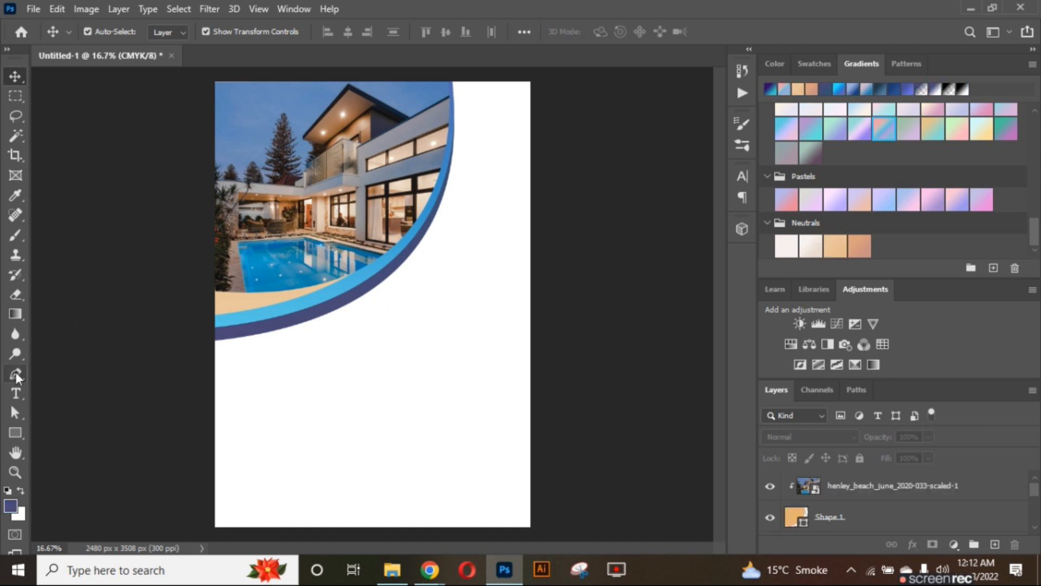
Draw a five-point tan banner shape with a pointed left end using the Pen tool.
left_click(15, 373)
left_click(528, 168)
left_click(367, 172)
left_click(325, 232)
left_click(384, 298)
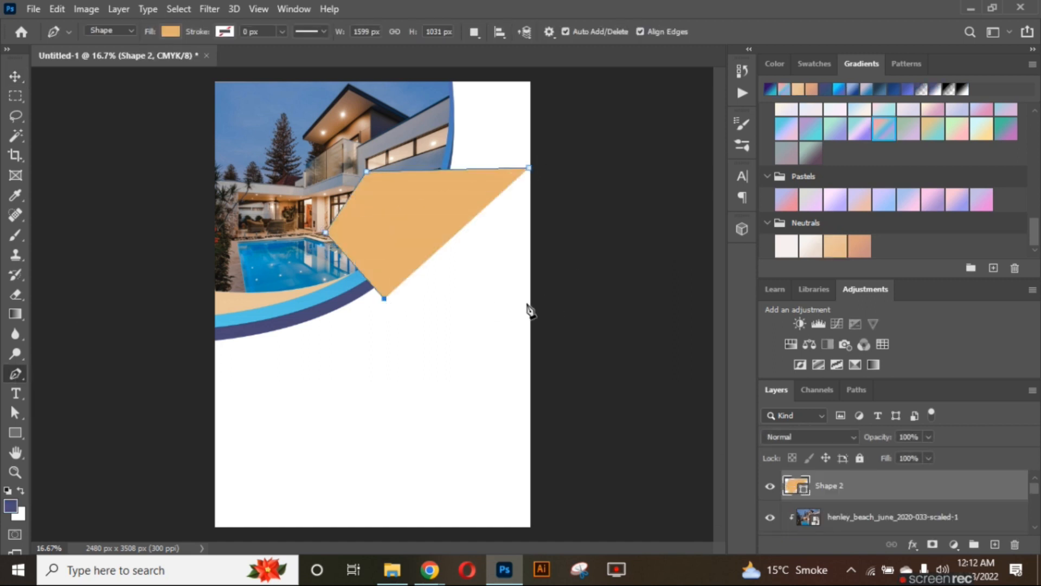
left_click(529, 302)
left_click(529, 168)
key("v")
Adjust the banner's corner anchors with Direct Selection to align its left point.
right_click(15, 412)
left_click(103, 427)
left_click_drag(529, 302, 530, 288)
left_click(530, 293)
left_click_drag(531, 157, 531, 161)
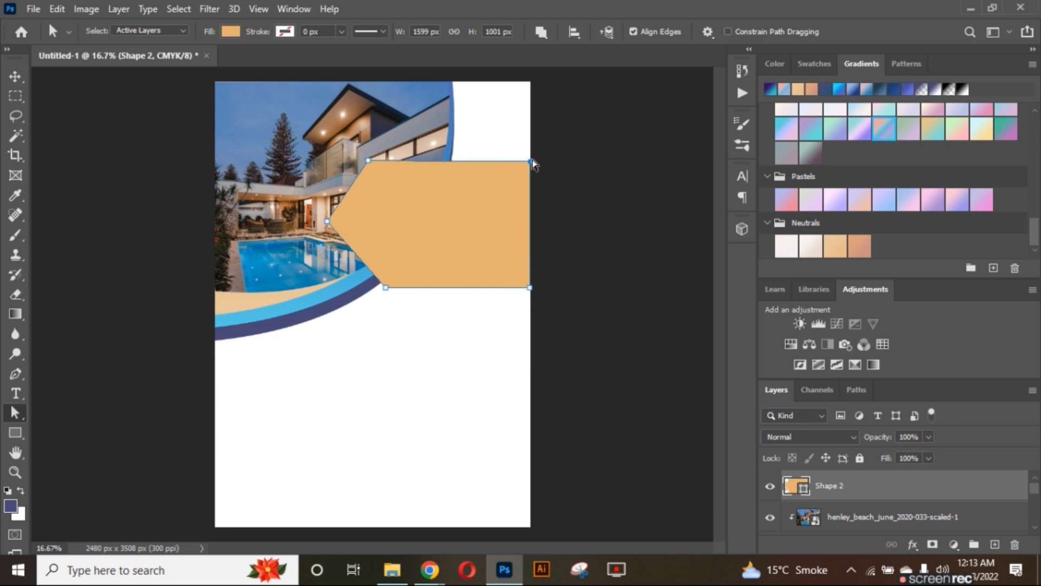
left_click_drag(386, 287, 375, 287)
left_click_drag(368, 161, 382, 162)
left_click_drag(375, 288, 382, 290)
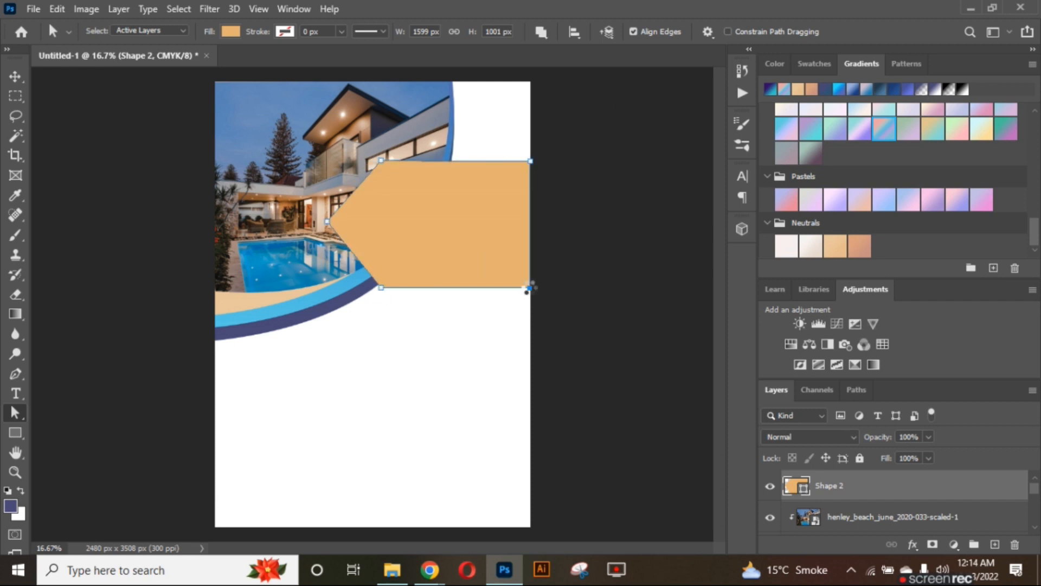
left_click(590, 255)
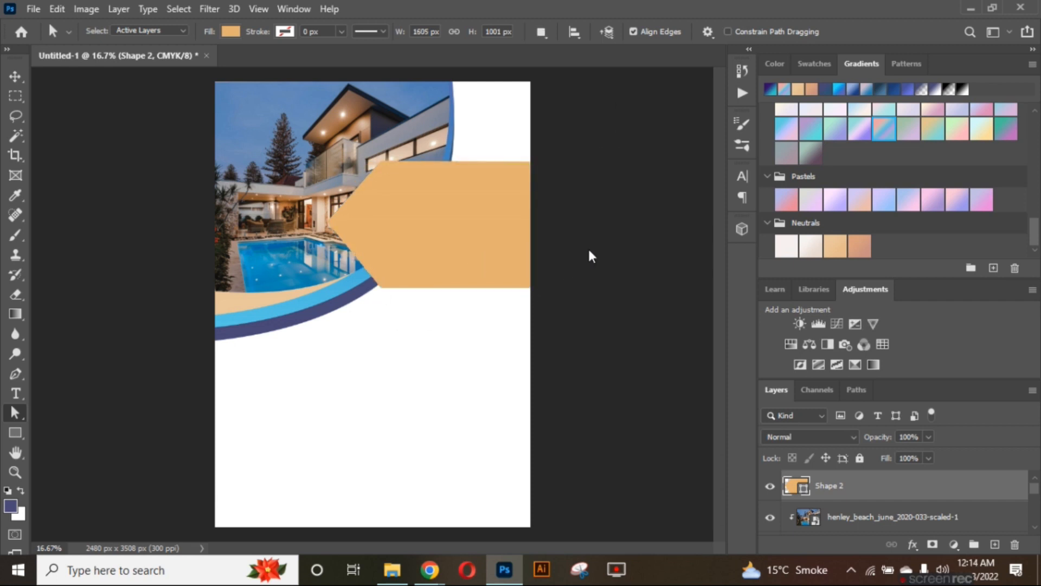
Stretch the banner leftward over the photo and shift it slightly down.
left_click(439, 232)
left_click(15, 77)
left_click_drag(328, 224, 324, 223)
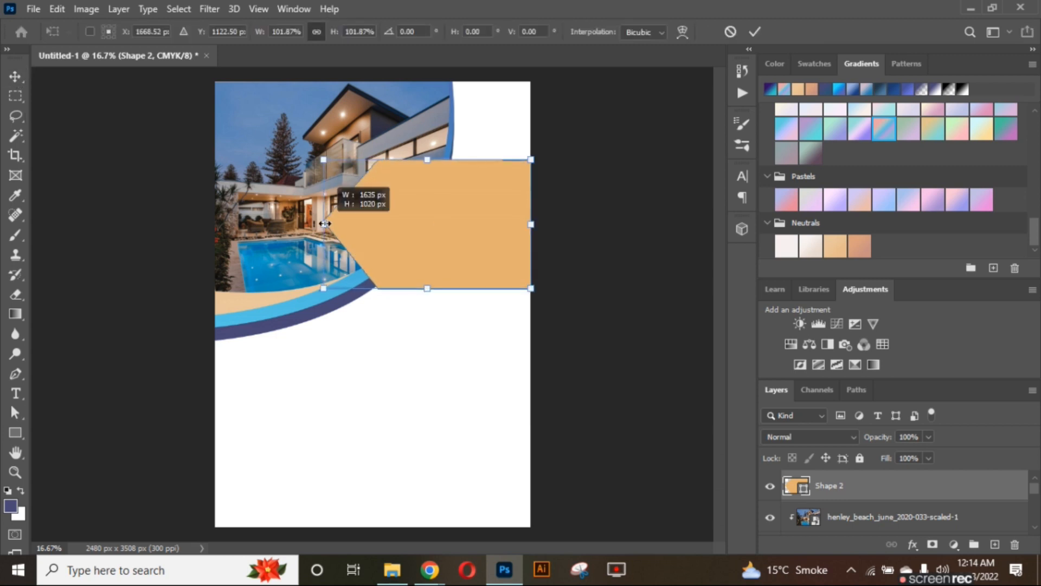
left_click_drag(442, 261, 441, 263)
left_click(754, 32)
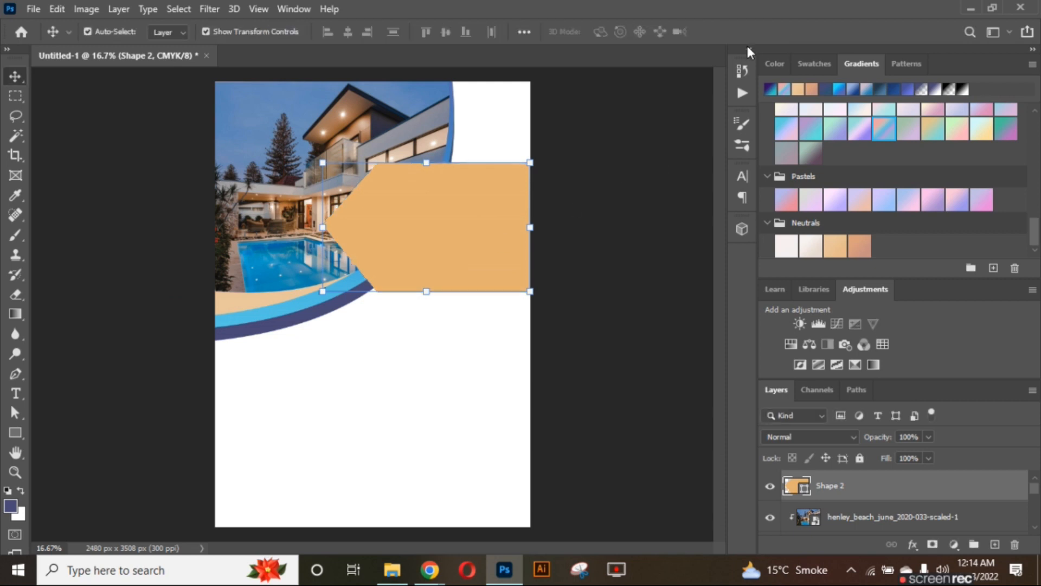
left_click(617, 255)
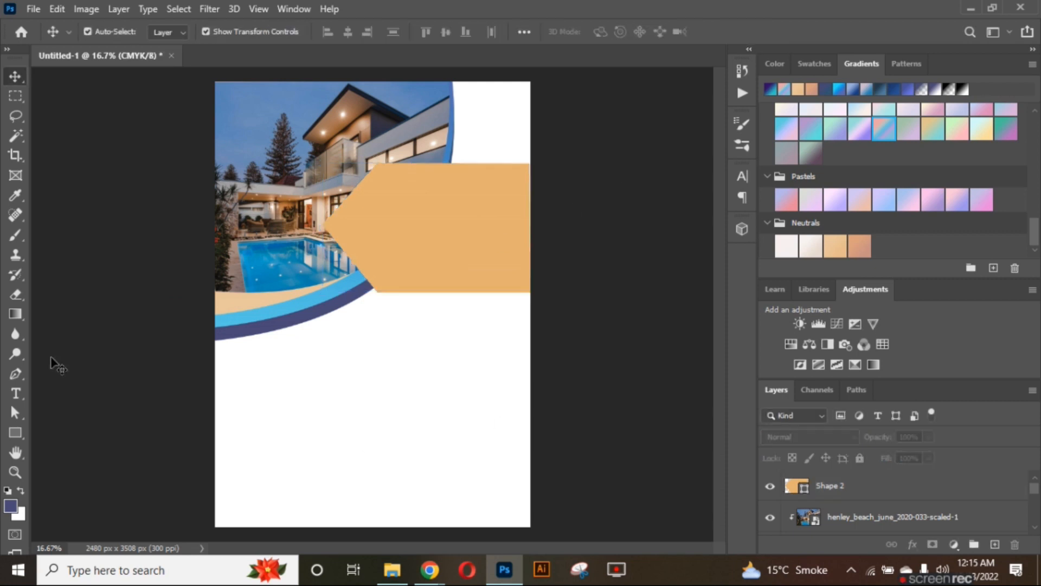
Type a 48 pt MODERN HOUSES heading on the banner with tracking 40, HOUSES on line two.
left_click(16, 393)
left_click(407, 200)
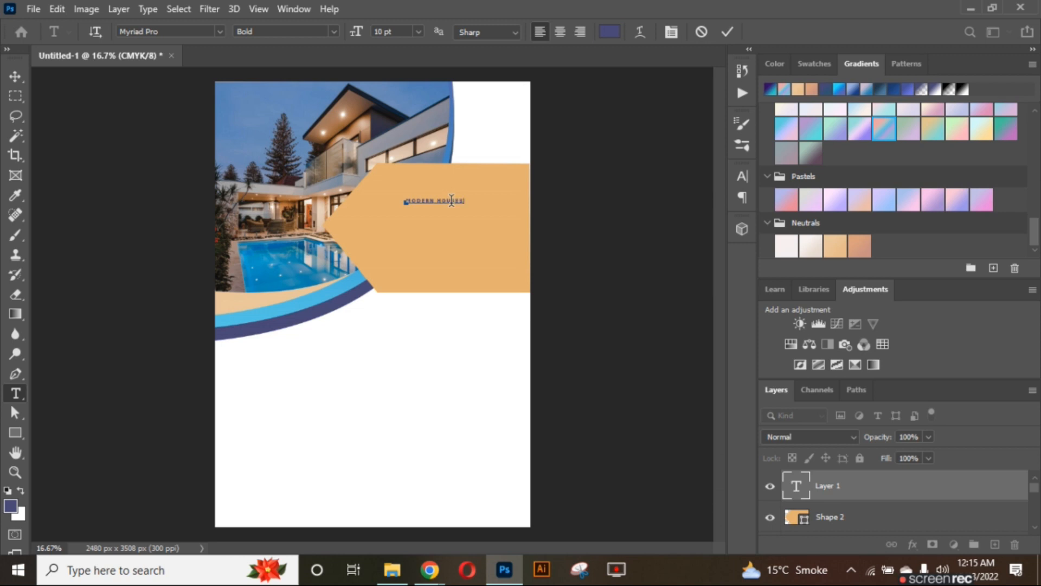
left_click(418, 31)
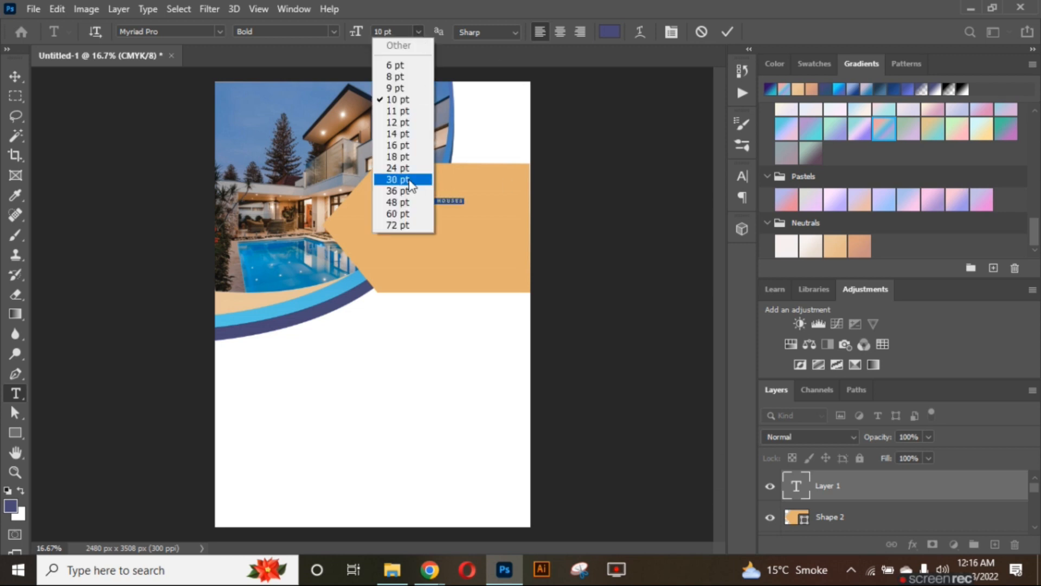
left_click(382, 217)
left_click(672, 32)
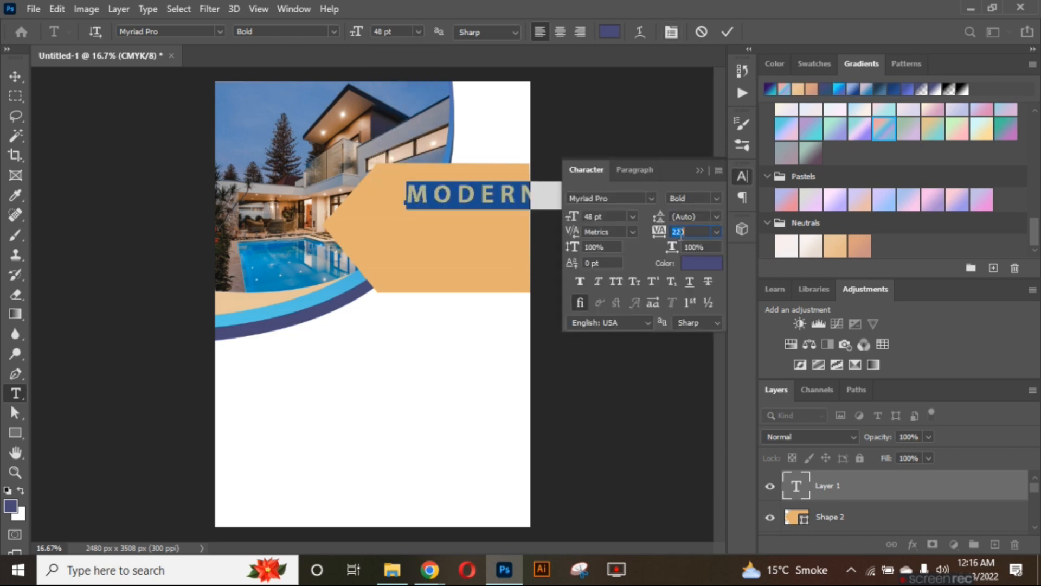
left_click_drag(645, 237, 666, 239)
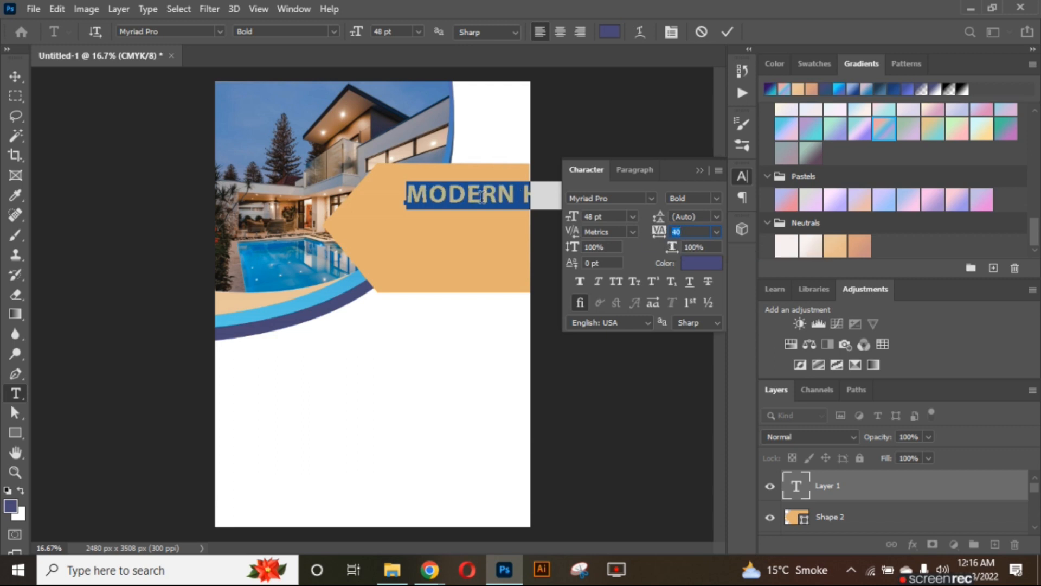
left_click(522, 195)
key("Return")
Centre the heading, colour it white, widen it to 101% and lower its baseline 2 pt.
key("ctrl+a")
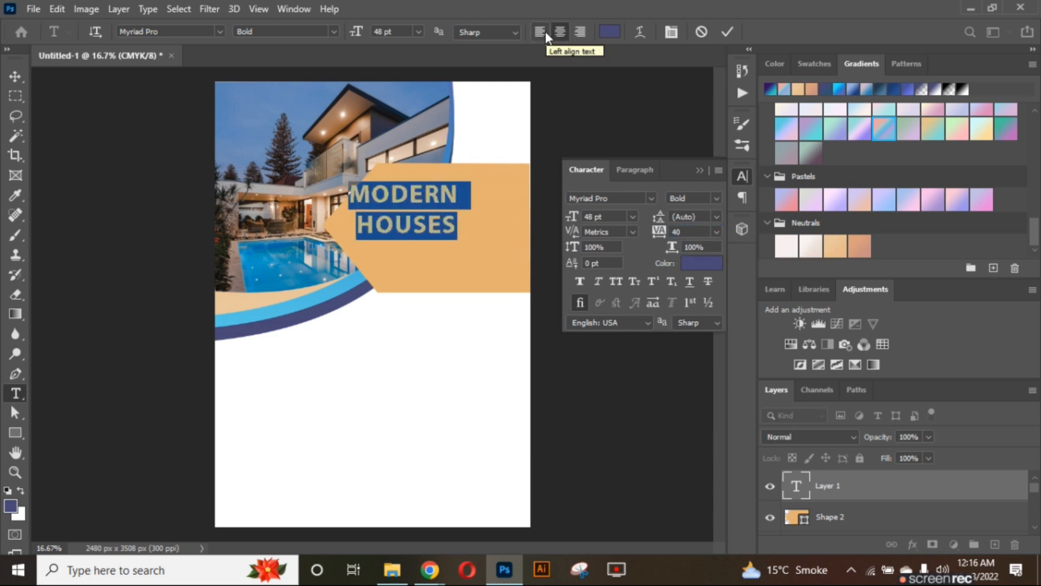
left_click(560, 32)
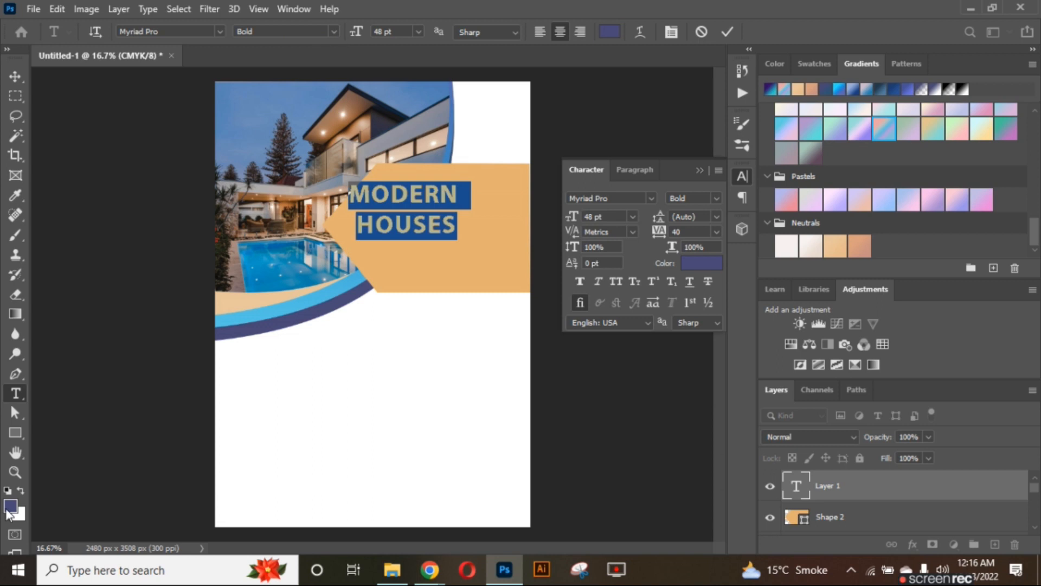
left_click(701, 263)
left_click_drag(495, 388, 472, 182)
left_click(839, 198)
left_click_drag(670, 253, 671, 252)
left_click_drag(574, 266, 573, 265)
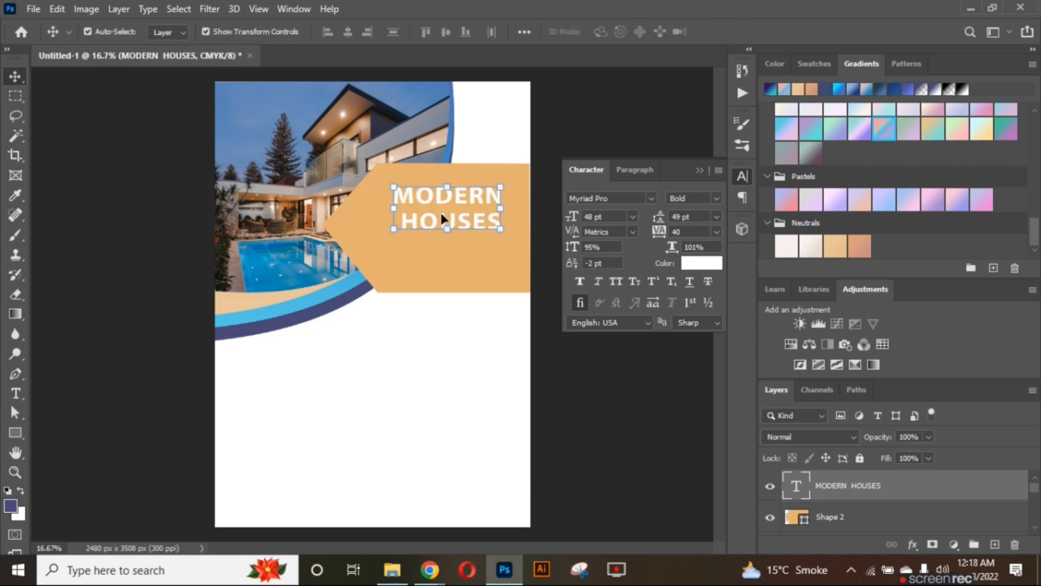
Duplicate the heading below and change the copy to 'FOR SALE' in Italic at 36 pt.
left_click_drag(442, 218, 442, 268)
double_click(442, 264)
type("FOR SALE")
key("ctrl+a")
left_click(704, 196)
left_click(728, 225)
left_click(631, 217)
left_click(607, 375)
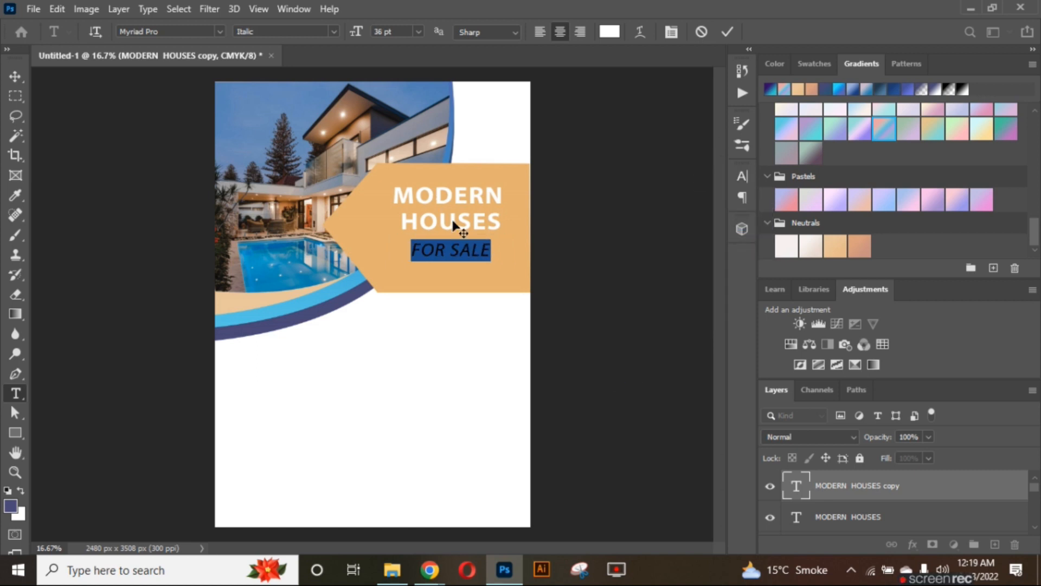
key("ctrl+Return")
key("v")
left_click(449, 192)
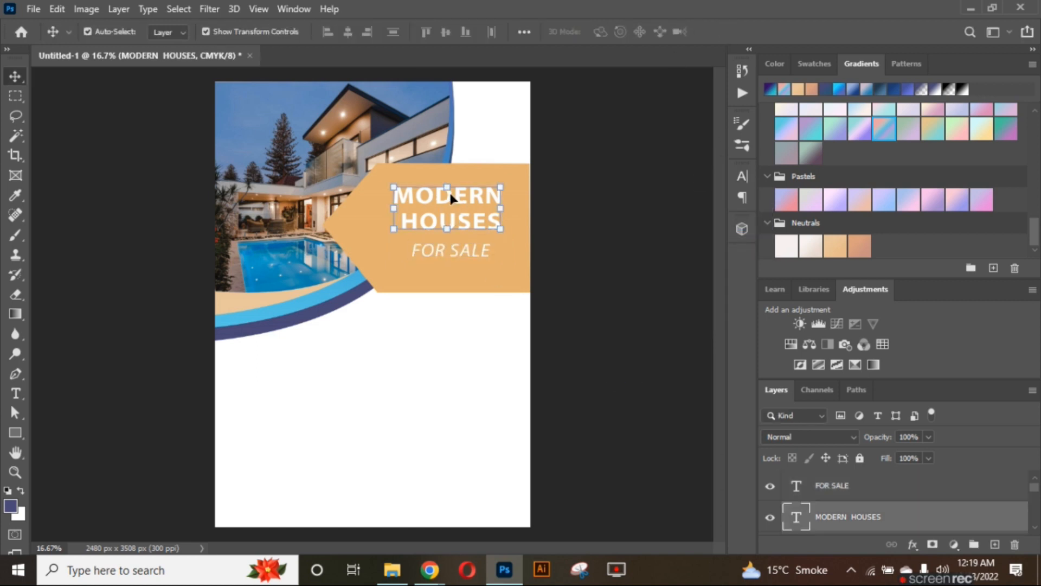
Change the MODERN HOUSES heading font to Stencil.
double_click(402, 194)
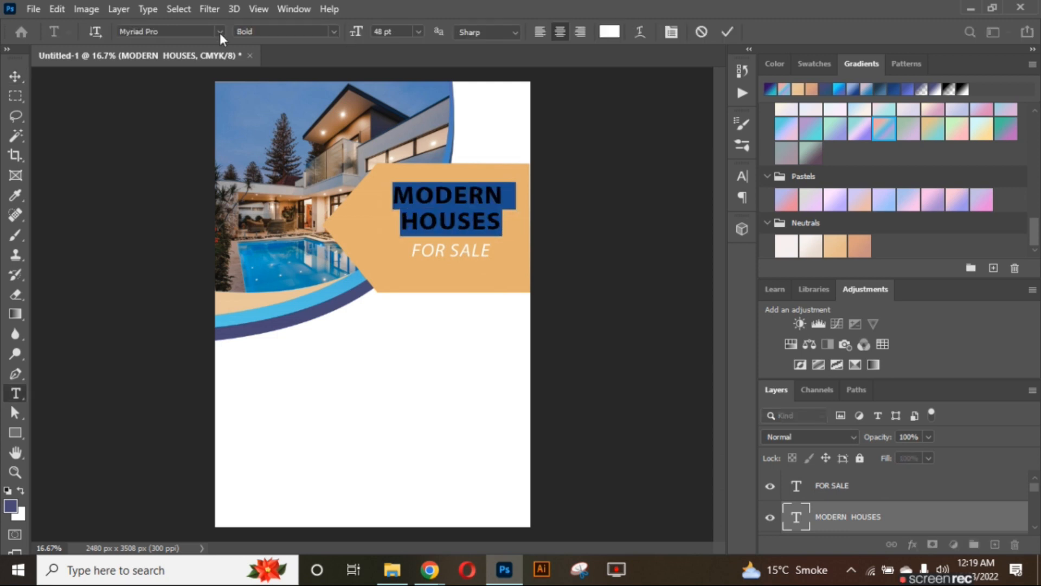
left_click(219, 31)
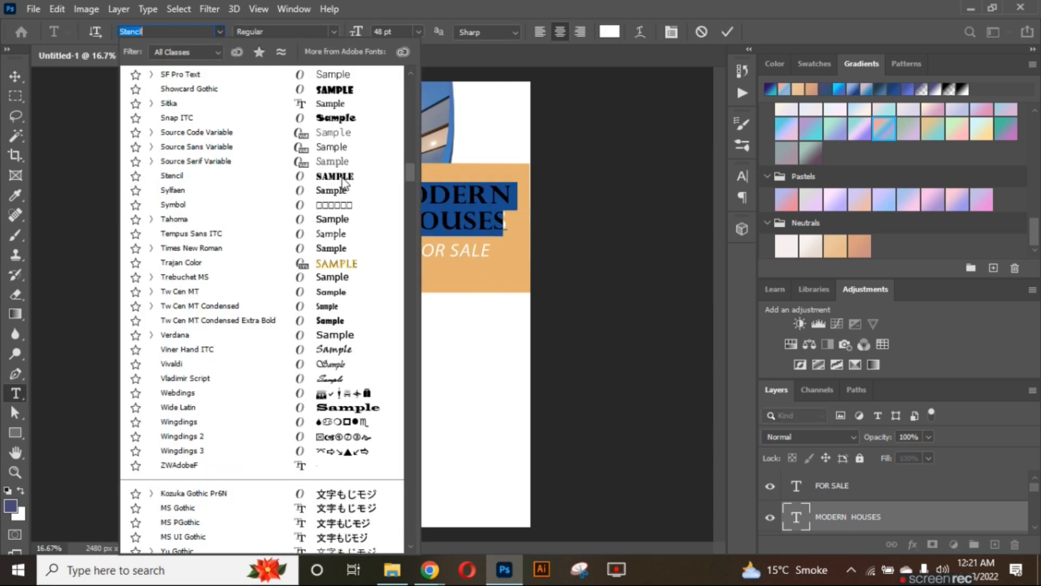
left_click(341, 176)
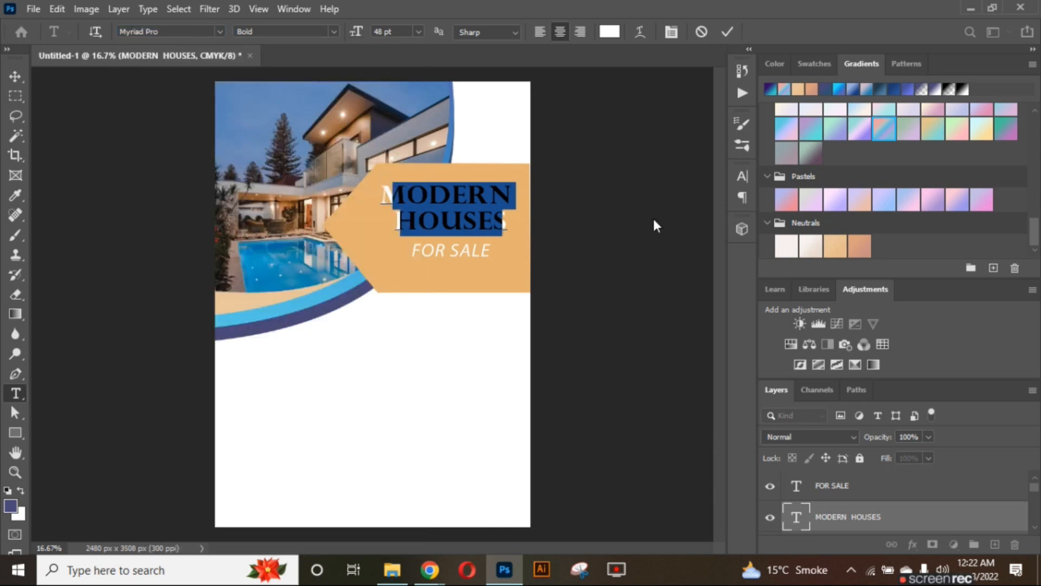
left_click(727, 31)
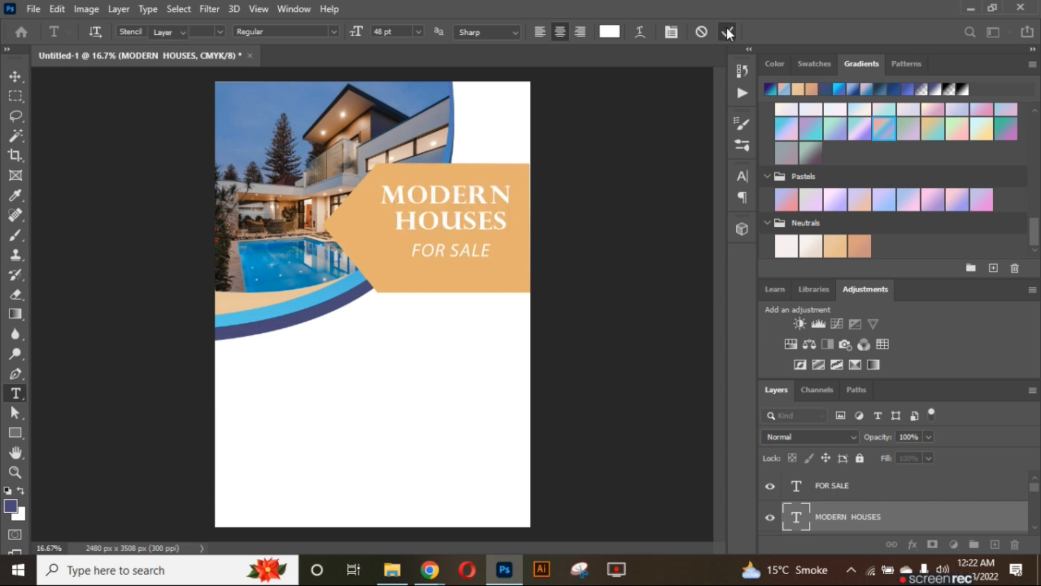
Select both heading text layers and move them slightly left and down on the banner.
key("v")
left_click(458, 254, "shift")
left_click_drag(453, 227, 426, 251)
left_click(450, 225)
left_click(434, 253, "shift")
key("ctrl+z")
left_click(436, 254, "shift")
left_click_drag(426, 249, 426, 259)
Give the background layer a teal-to-purple gradient fill, then locate the Real Estate Logo file.
left_click(609, 347)
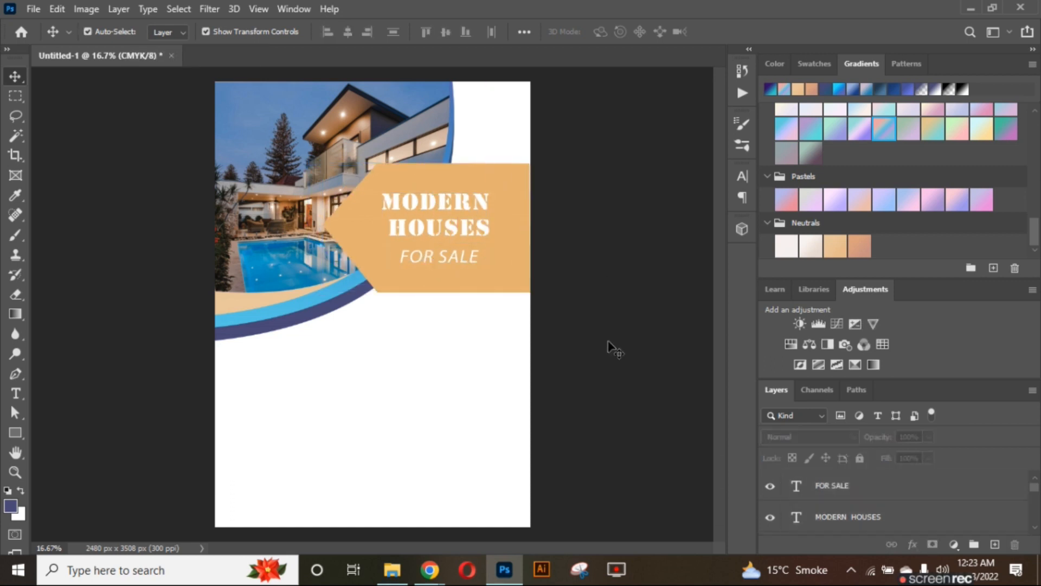
left_click(468, 438)
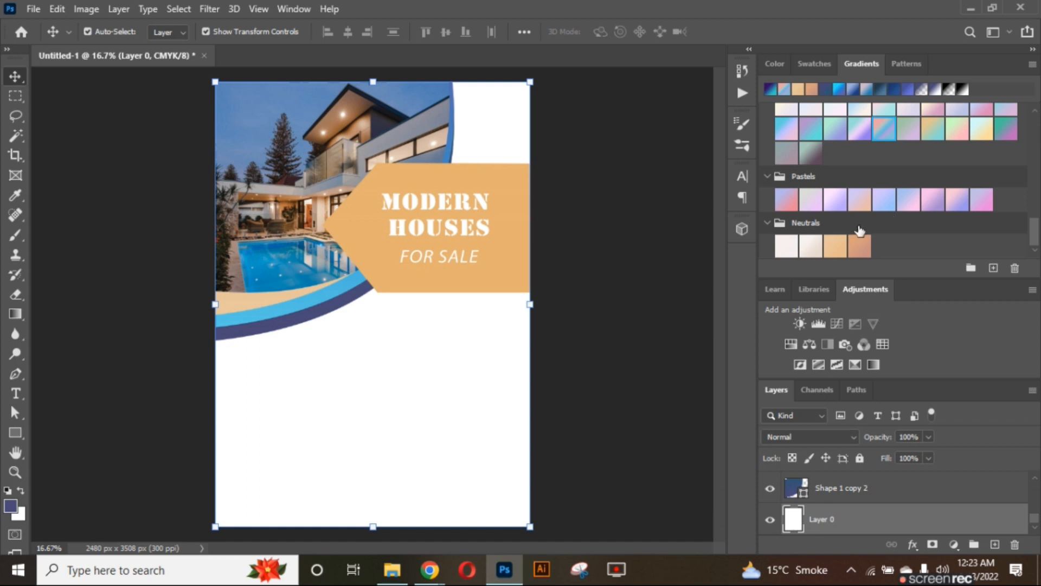
left_click(877, 90)
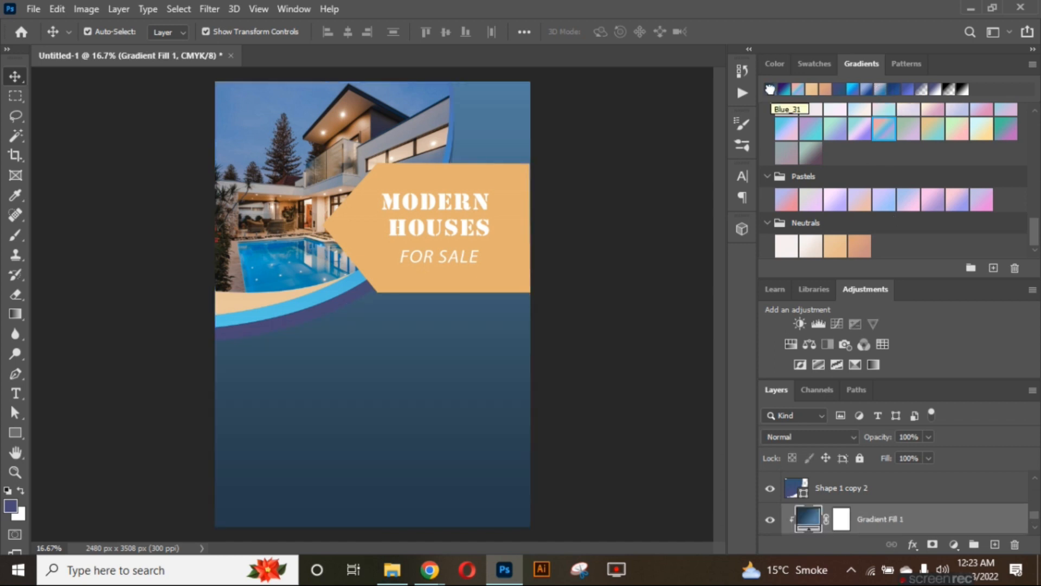
scroll(767, 90, "up", 2)
left_click(784, 89)
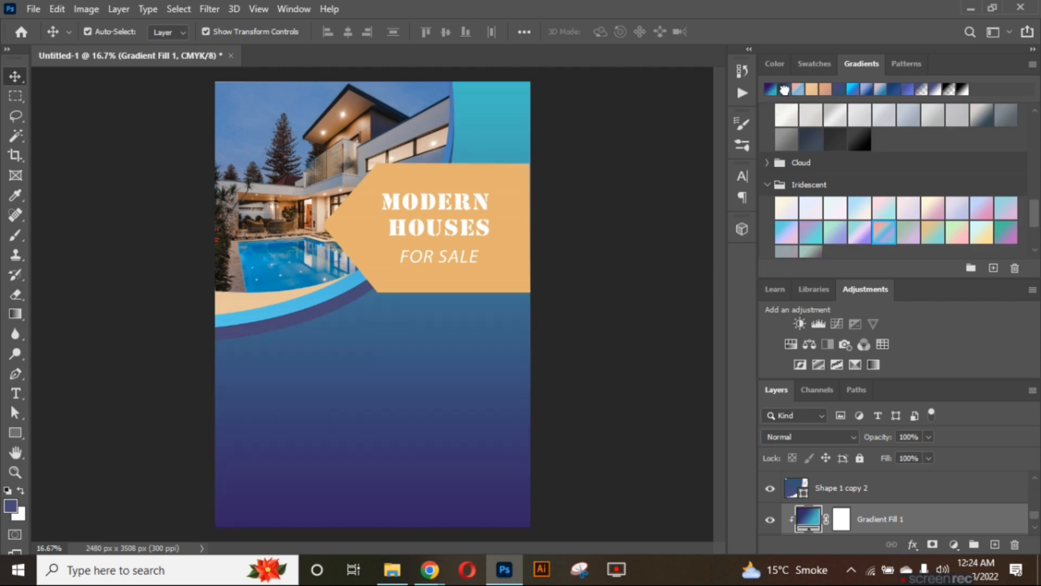
left_click(602, 325)
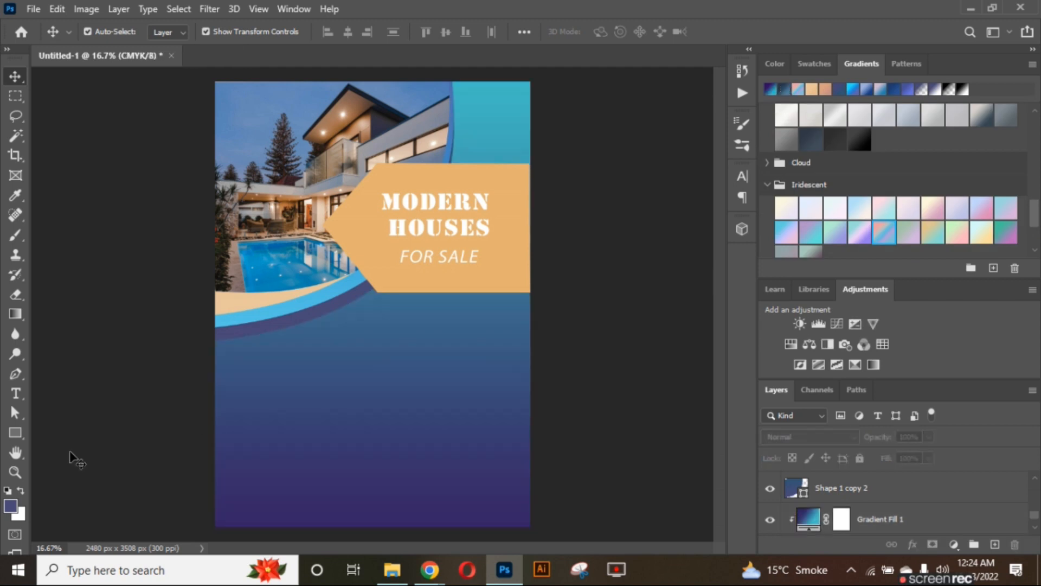
left_click(392, 569)
left_click(660, 206)
Place the Real Estate Logo and scale it into the flyer's top-right teal corner.
left_click_drag(667, 194, 482, 115)
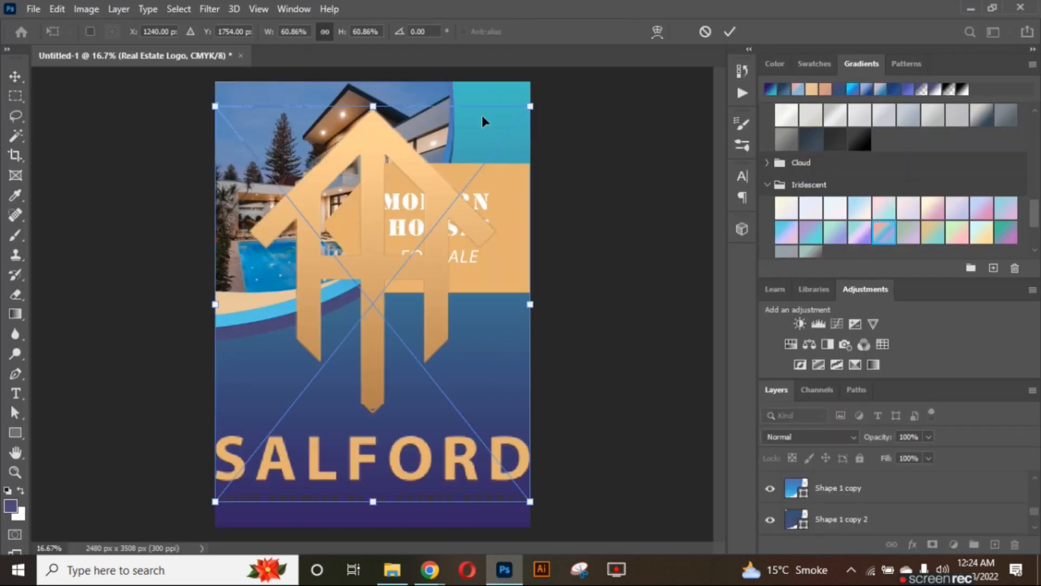
left_click_drag(530, 500, 283, 161)
left_click_drag(244, 145, 489, 123)
key("Return")
Shrink the tan banner shape slightly and narrow it from the left.
left_click(504, 276)
left_click_drag(324, 292, 340, 282)
left_click_drag(509, 243, 510, 245)
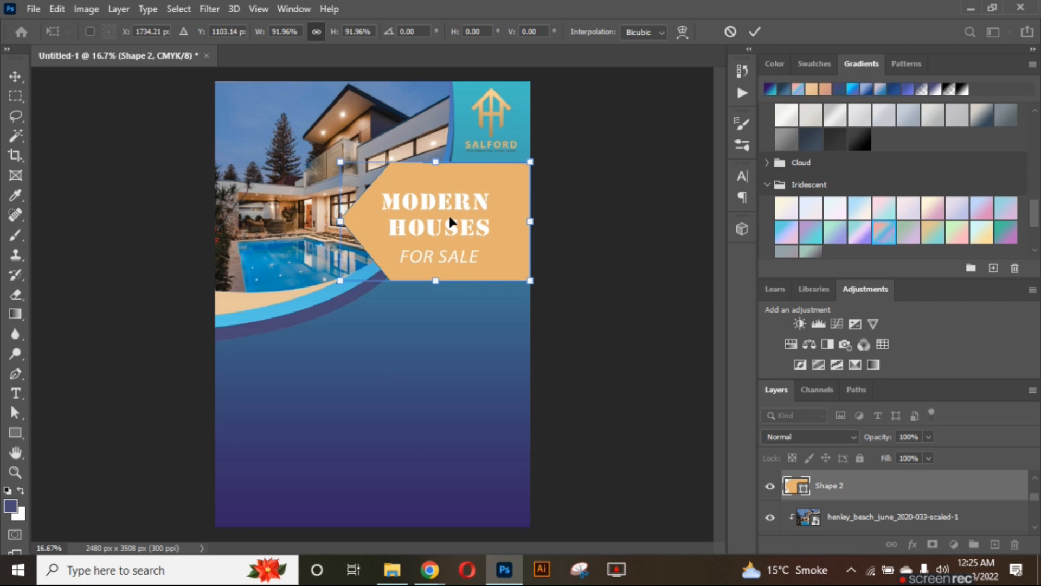
left_click_drag(340, 223, 346, 222)
left_click(755, 32)
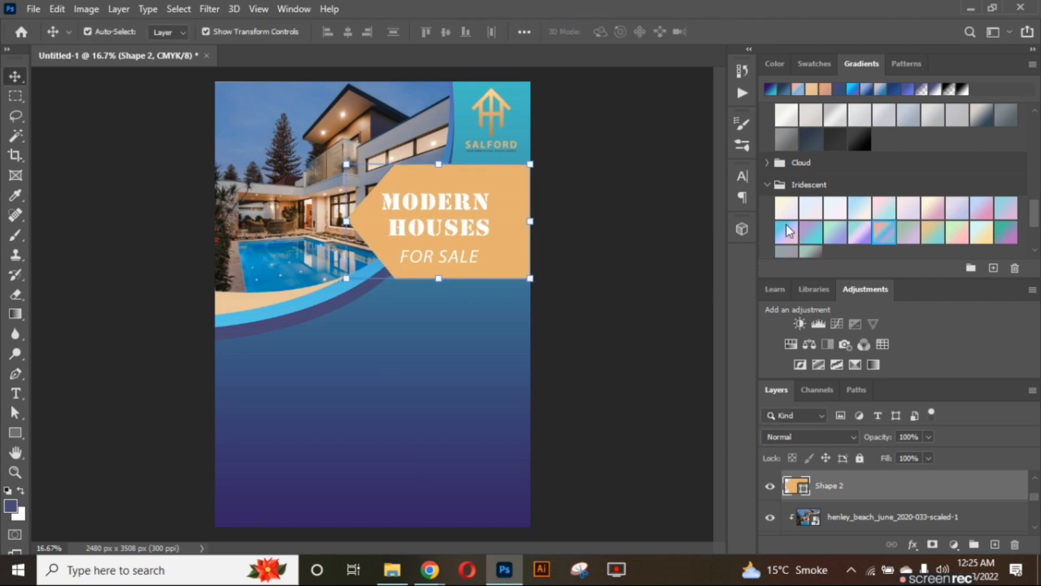
Group the MODERN HOUSES and FOR SALE texts and move the group down.
left_click(411, 215)
left_click(421, 259, "shift")
left_click_drag(1033, 496, 1033, 492)
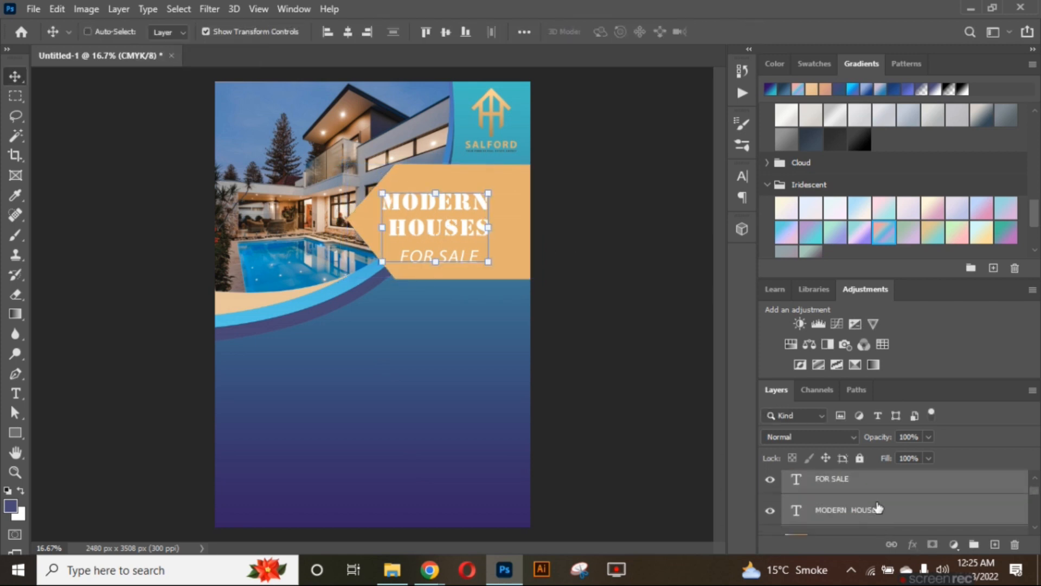
key("ctrl+g")
left_click_drag(452, 227, 468, 258)
Select the collapsed heading group and nudge it right to re-centre it on the banner.
left_click(583, 307)
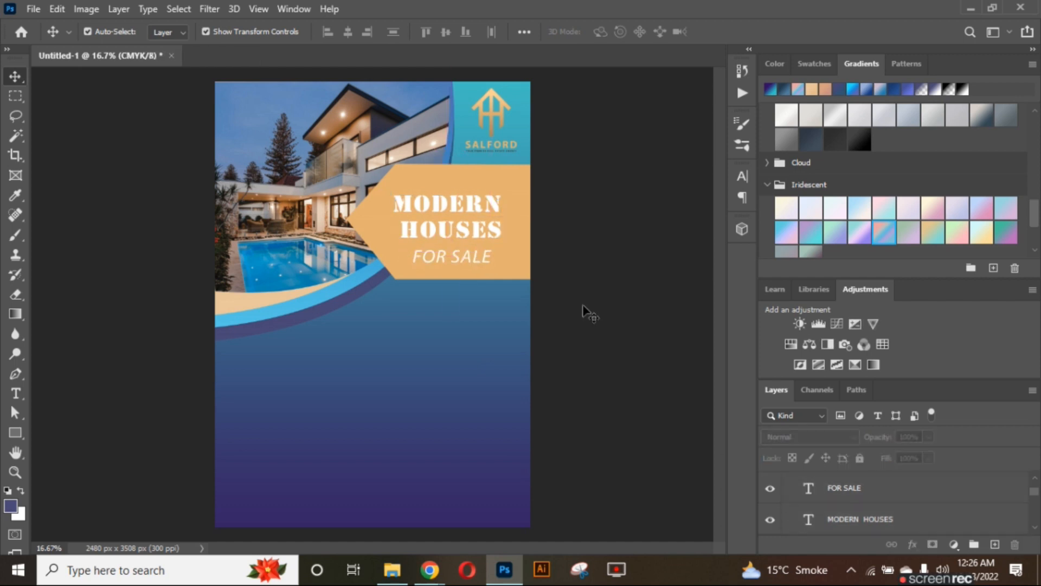
left_click(447, 231)
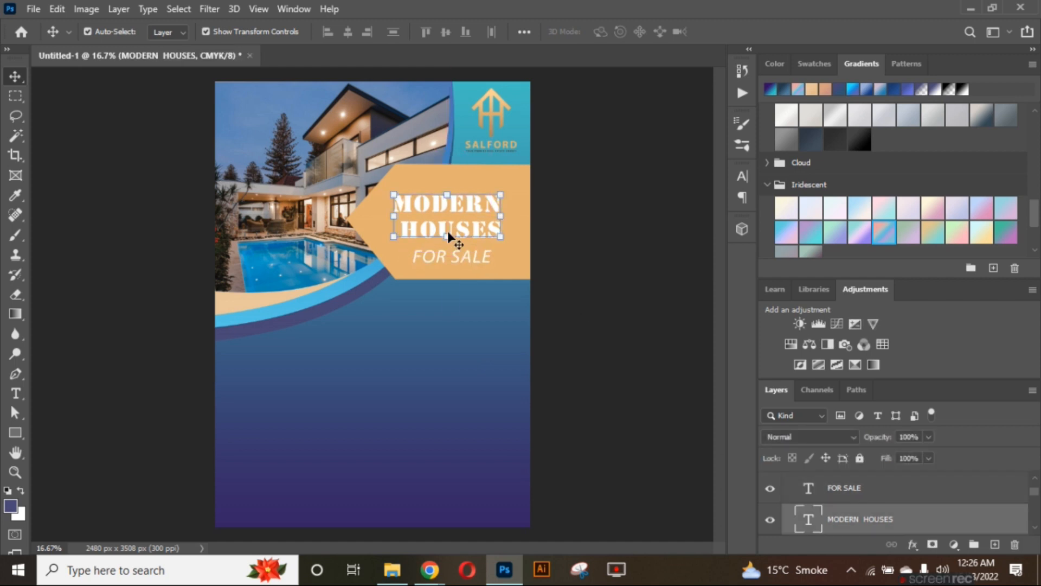
left_click(460, 262)
left_click(820, 474)
left_click(789, 474)
left_click(787, 511)
left_click(824, 511)
left_click_drag(473, 243, 476, 252)
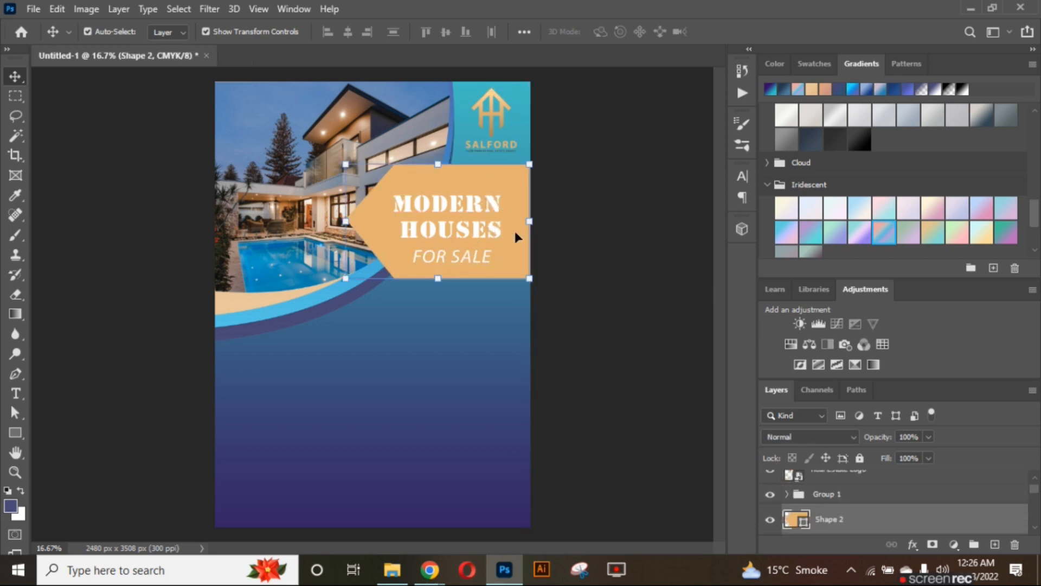
left_click(569, 247)
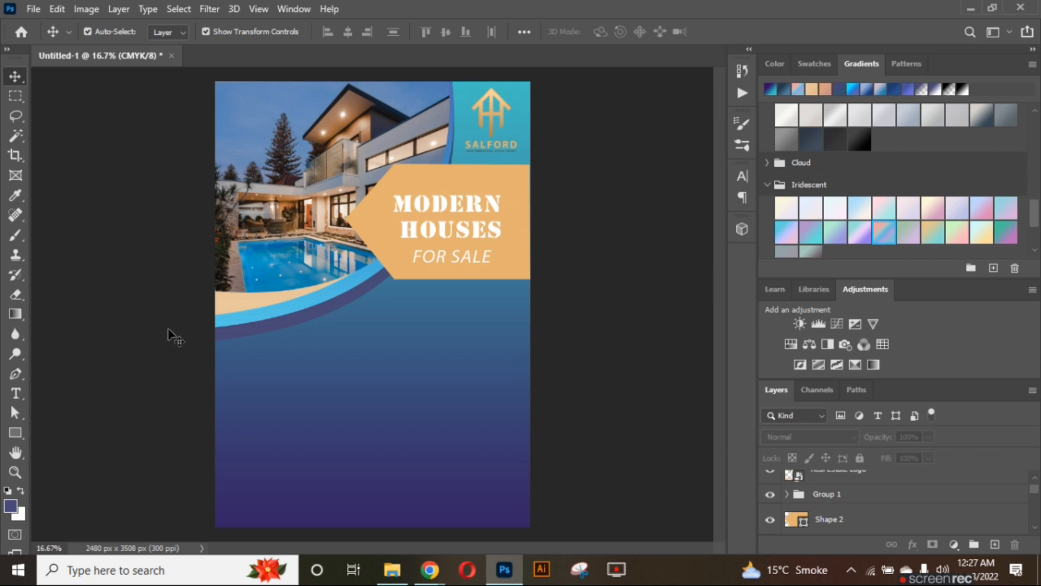
Draw a thin rectangle bar and rotate it to vertical.
left_click(15, 433)
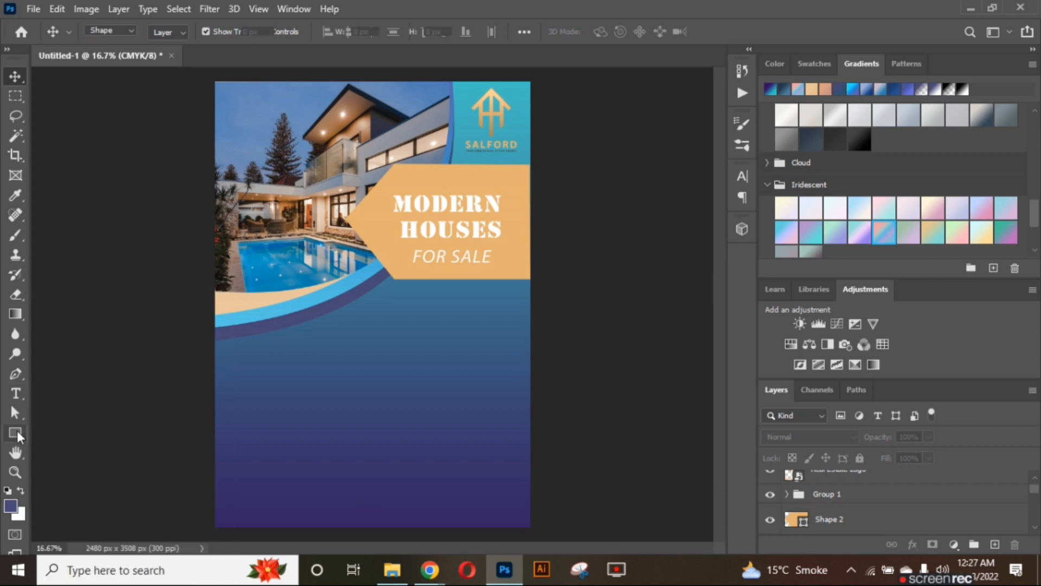
left_click(16, 433)
left_click_drag(248, 377, 316, 380)
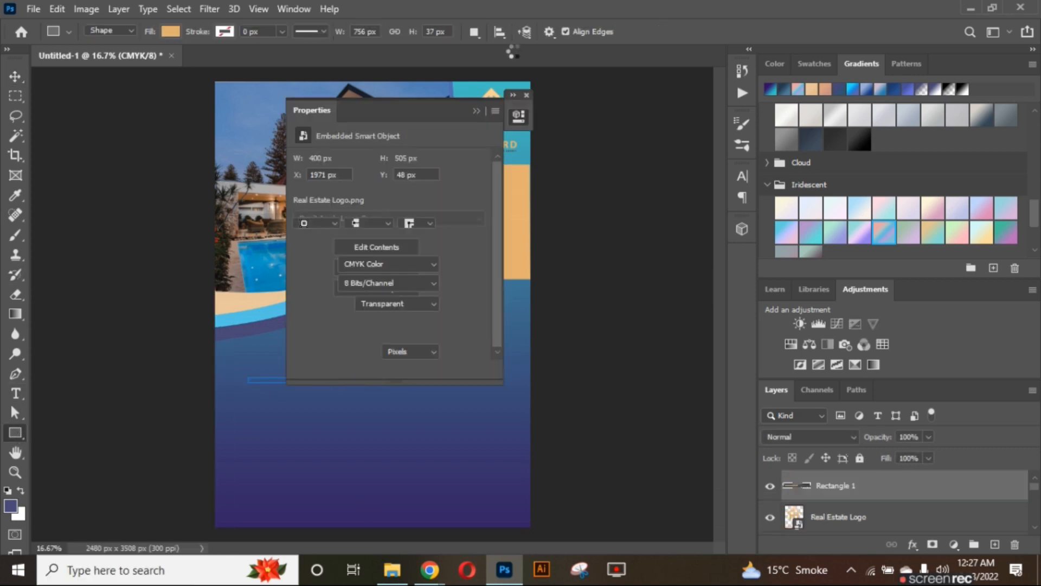
left_click(12, 76)
left_click_drag(353, 383, 292, 460)
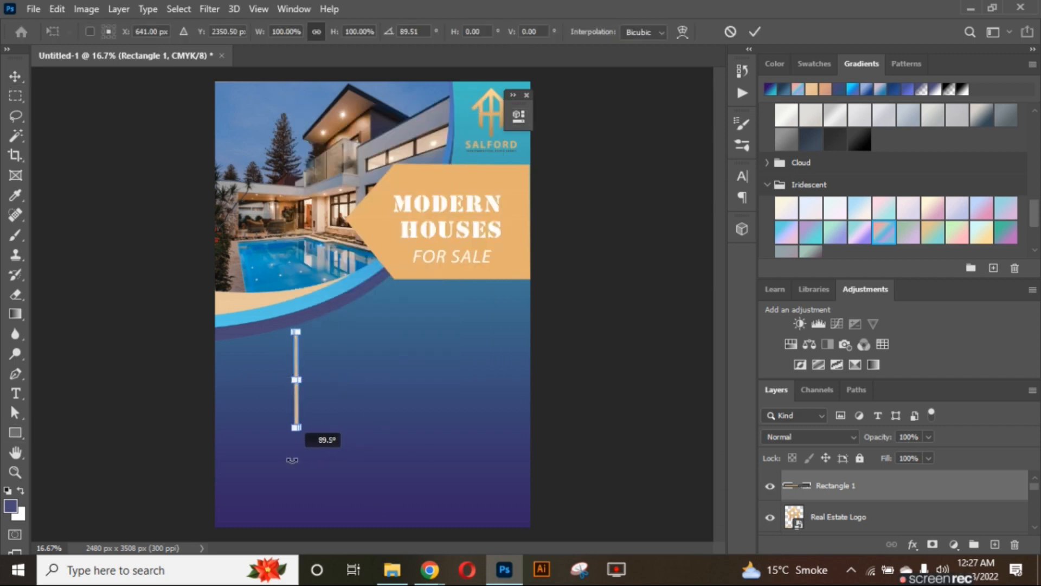
key("Return")
Shorten the vertical bar and move it to the flyer's lower left.
left_click_drag(297, 388, 371, 373)
left_click_drag(370, 411, 370, 359)
left_click_drag(371, 337, 374, 421)
left_click(755, 32)
left_click(94, 212)
left_click(16, 393)
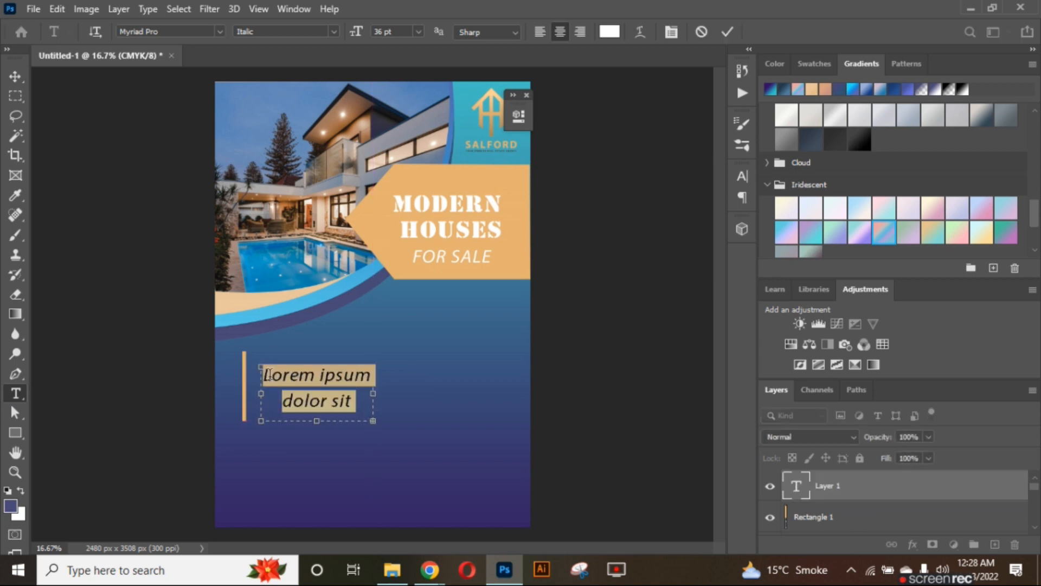
Set the placeholder text size to 12 pt.
left_click(413, 34)
left_click(410, 120)
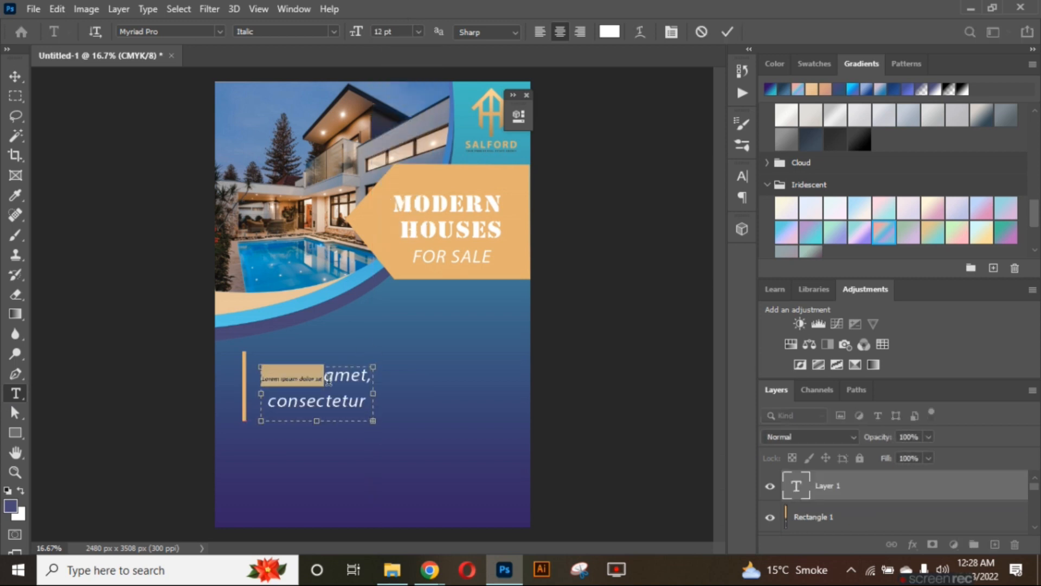
left_click(418, 32)
left_click(401, 121)
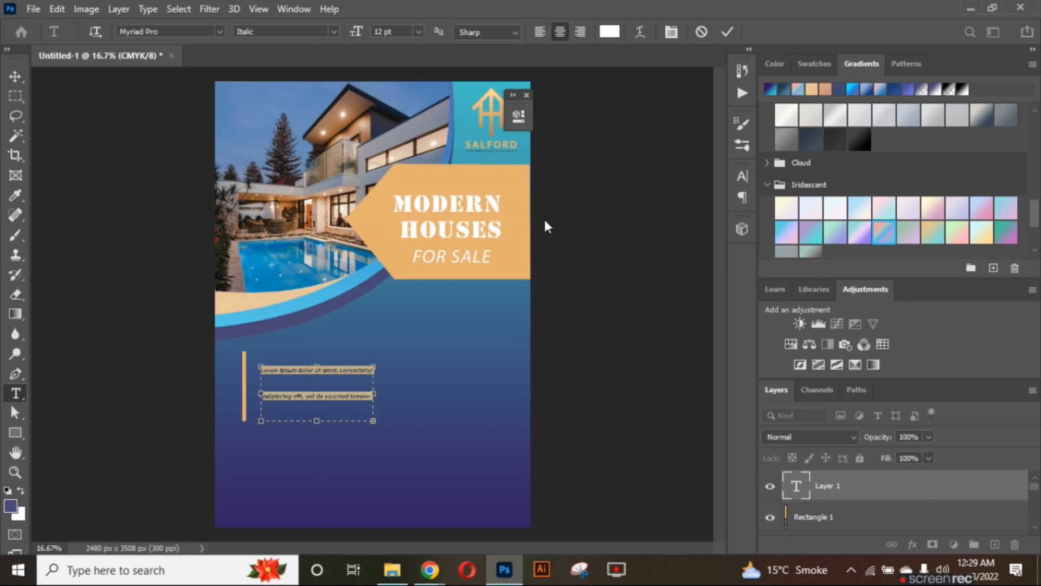
left_click(336, 388)
Adjust the text's scaling, tracking, baseline and leading, and left-align the paragraph.
left_click(671, 32)
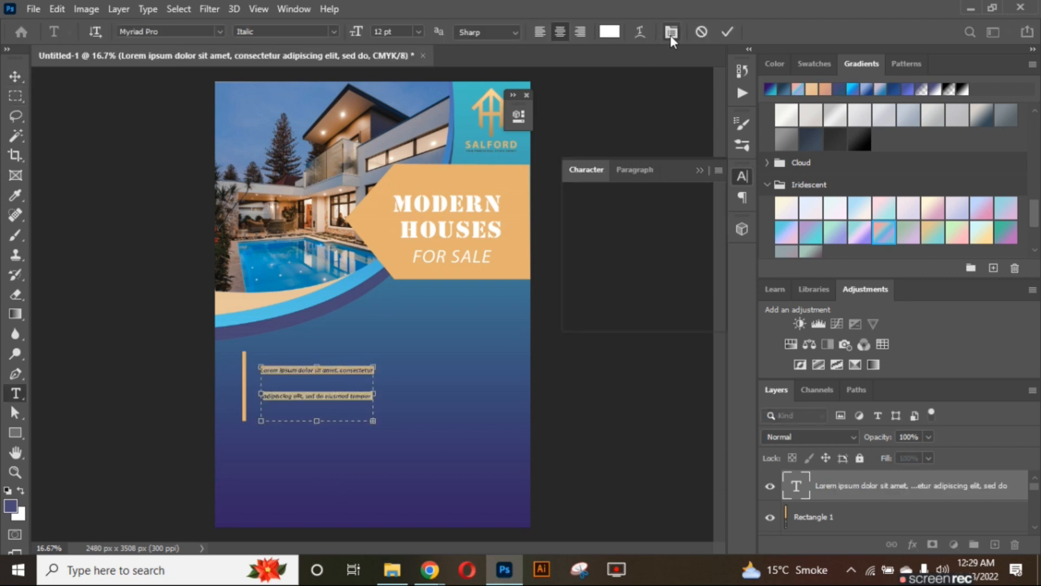
left_click_drag(584, 250, 579, 255)
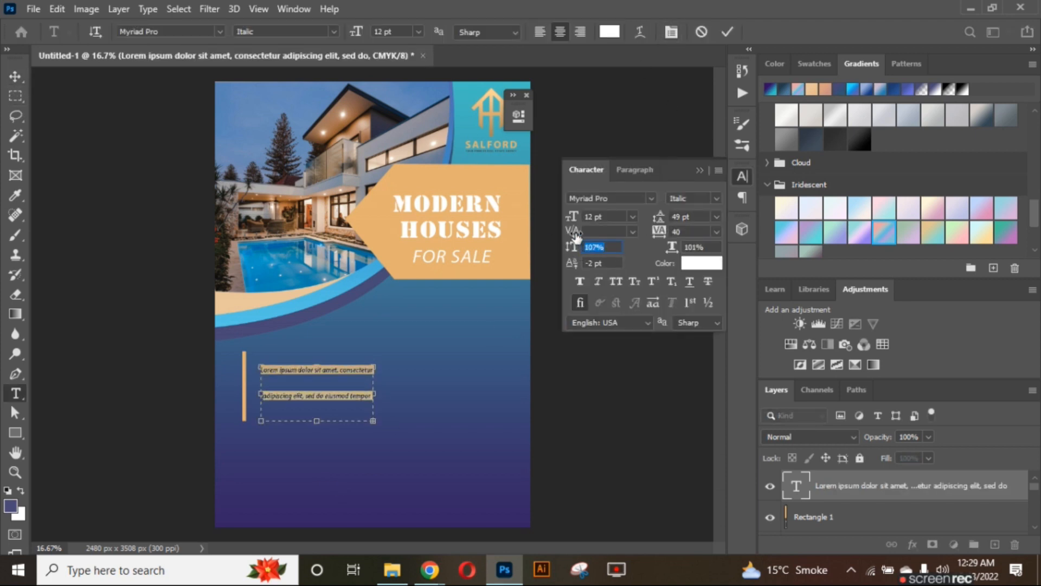
left_click_drag(658, 232, 675, 248)
left_click_drag(572, 263, 549, 262)
left_click_drag(657, 220, 684, 218)
left_click(540, 32)
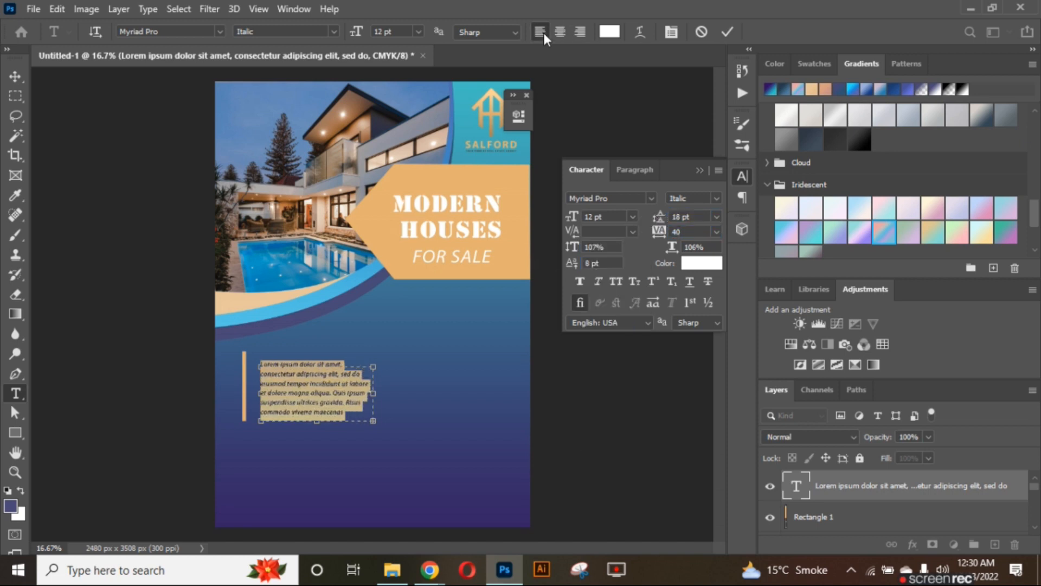
Move the paragraph up and left, and shorten the tan bar to match it.
left_click(726, 31)
key("v")
left_click_drag(310, 391, 304, 384)
left_click(452, 398)
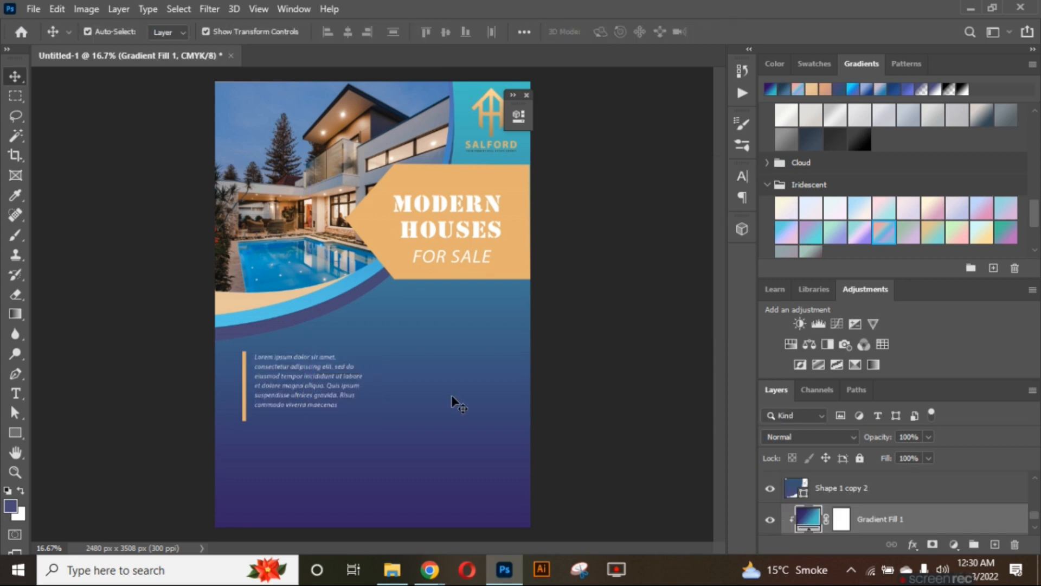
left_click(244, 403)
left_click_drag(244, 421, 244, 413)
left_click(756, 32)
left_click(102, 355)
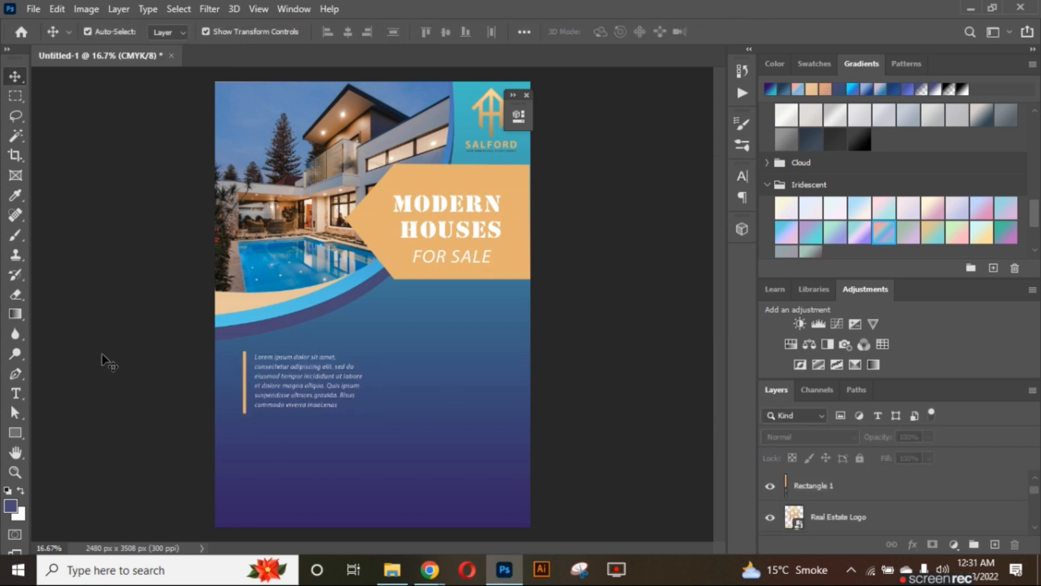
left_click(526, 95)
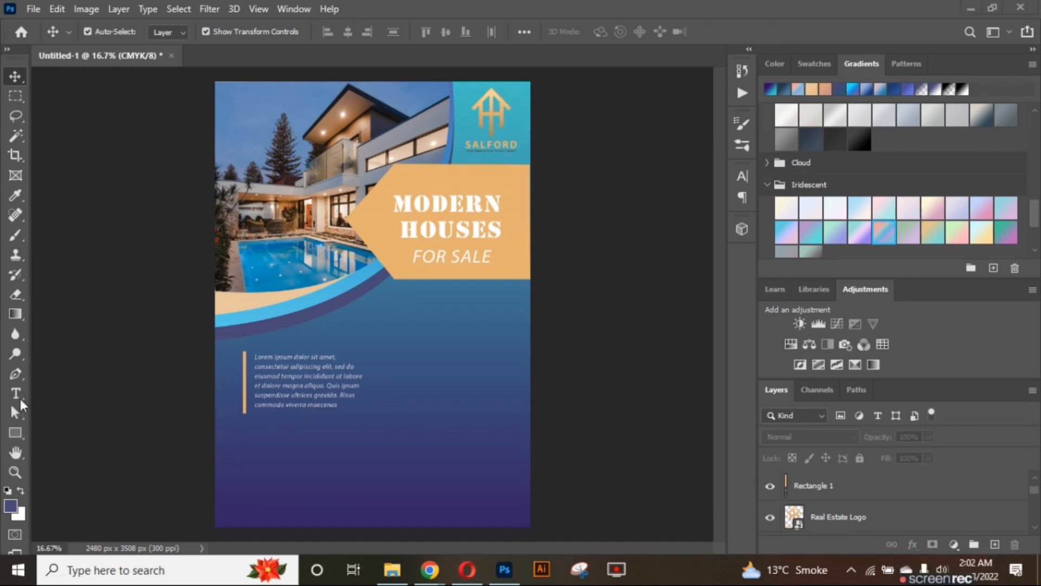
Add a 30 pt text line 'STARTING FROM 50,000' below the banner.
key("t")
left_click(409, 307)
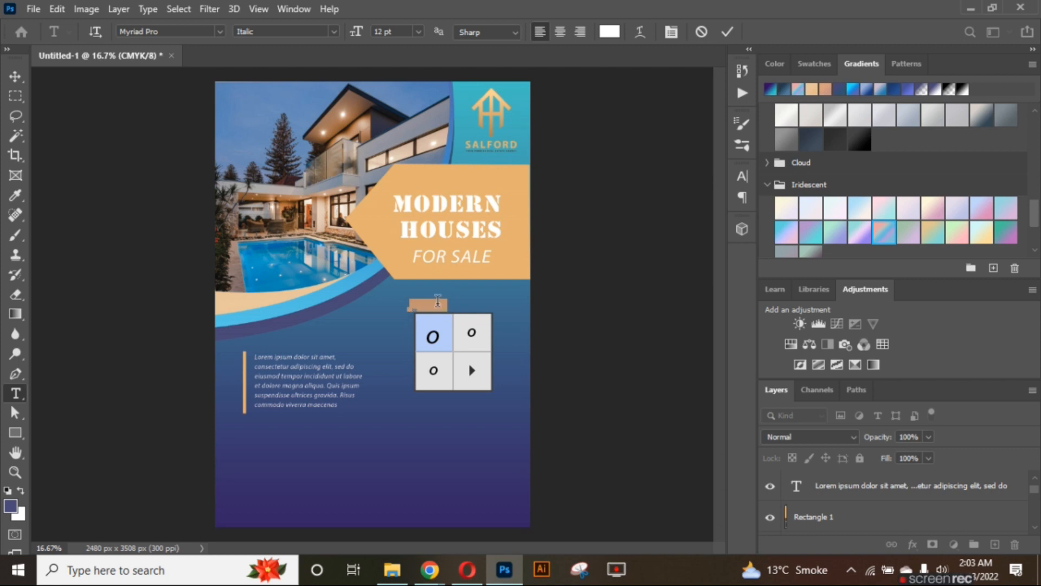
left_click(418, 33)
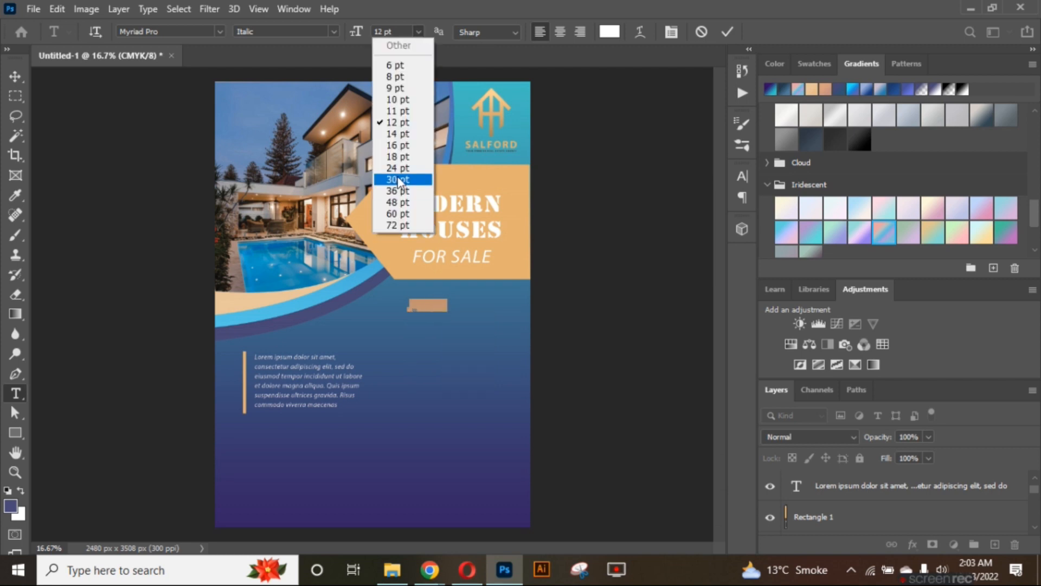
left_click(393, 176)
left_click(504, 299)
key("BackSpace")
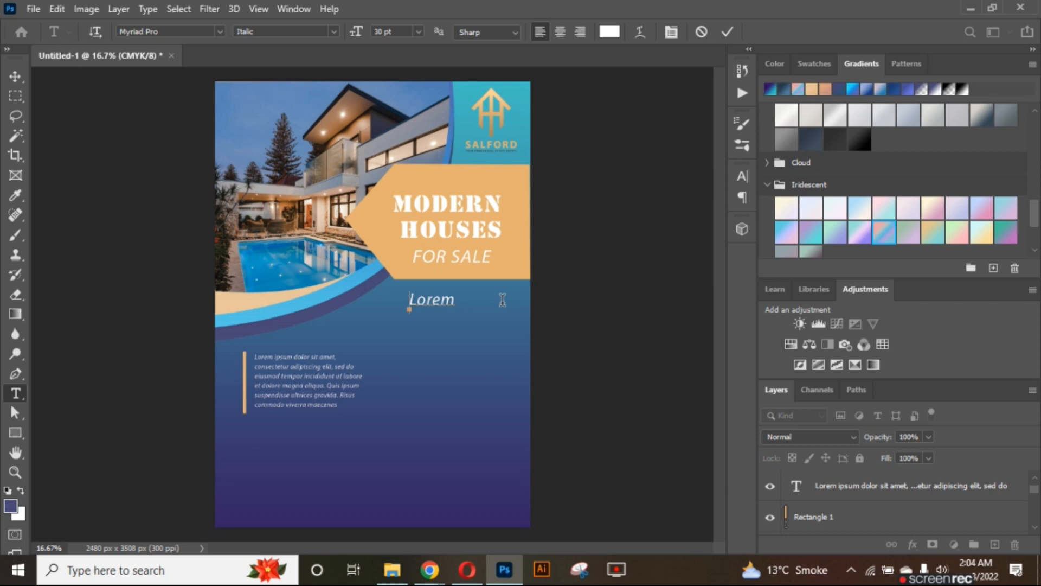
type("STARTING FROM 50,000")
Make the STARTING FROM line bold.
key("ctrl+a")
left_click(333, 31)
left_click(312, 72)
left_click(727, 32)
Colour the line with orange sampled from the banner and drag a copy below it.
triple_click(498, 295)
left_click(610, 32)
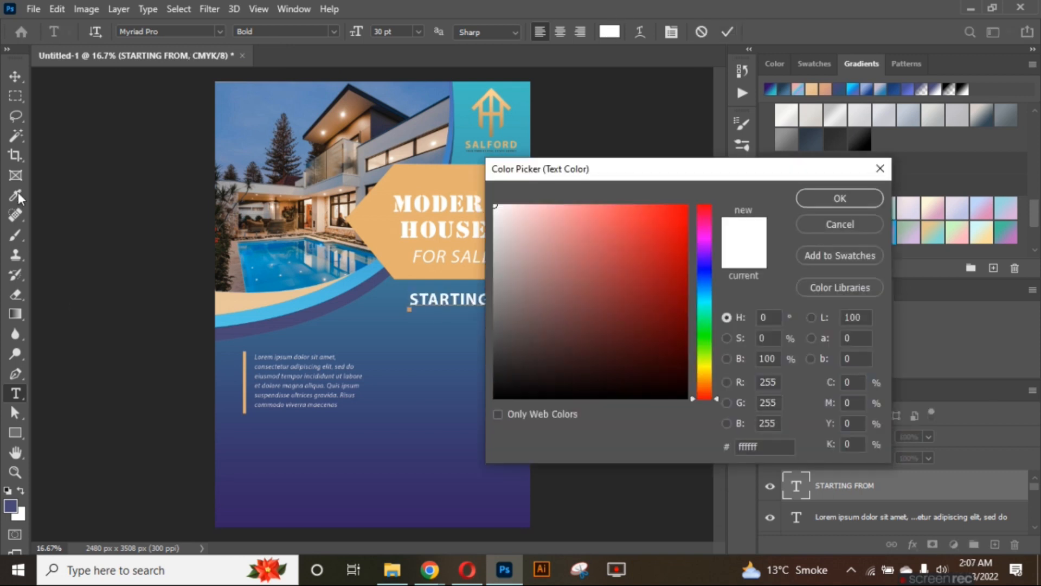
left_click(388, 229)
left_click(839, 198)
left_click(727, 32)
key("v")
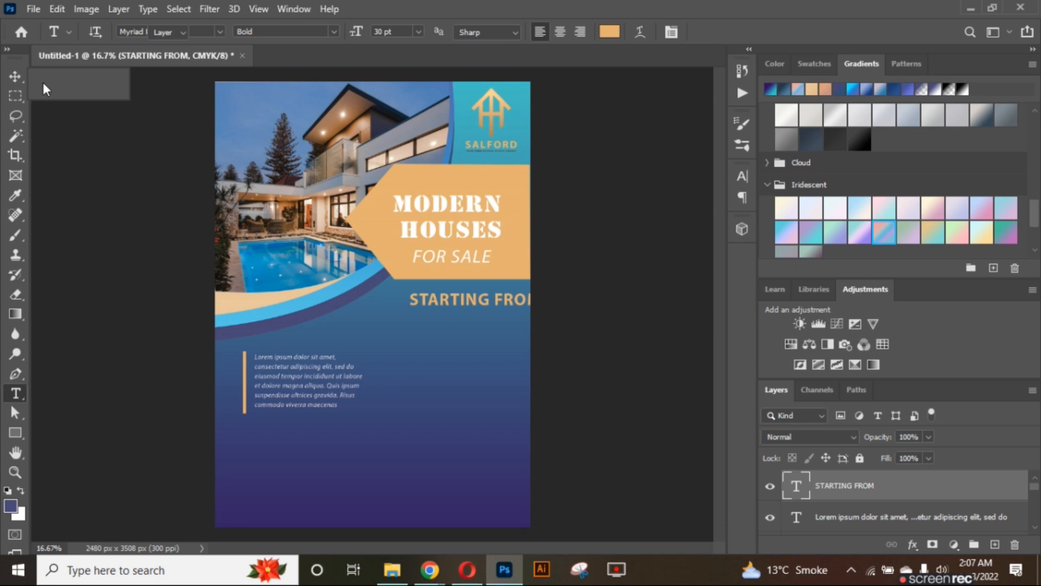
left_click_drag(445, 301, 422, 326)
left_click(730, 32)
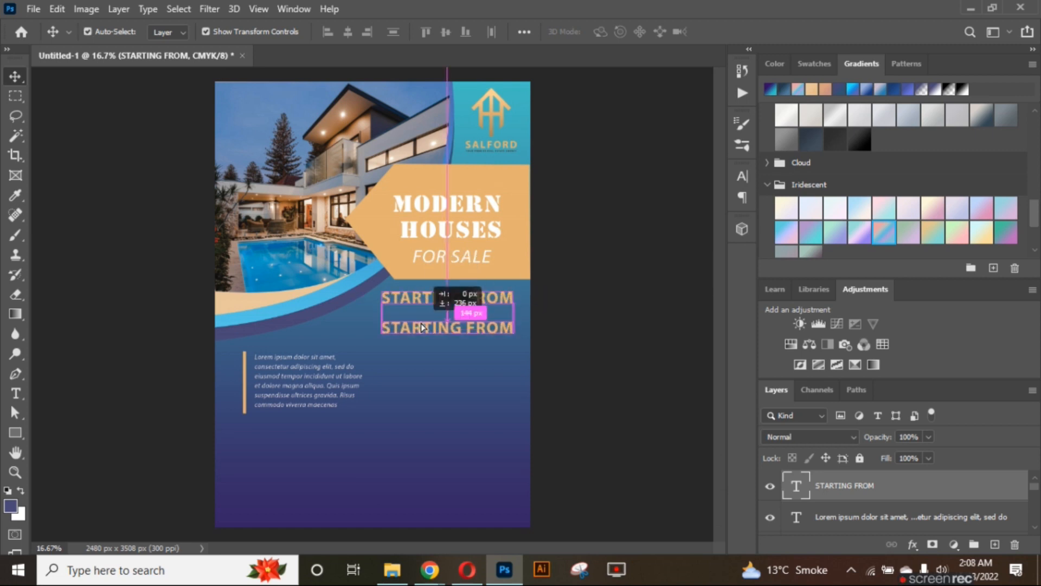
Change the copied line to '50,000' in white.
double_click(421, 325)
type("50")
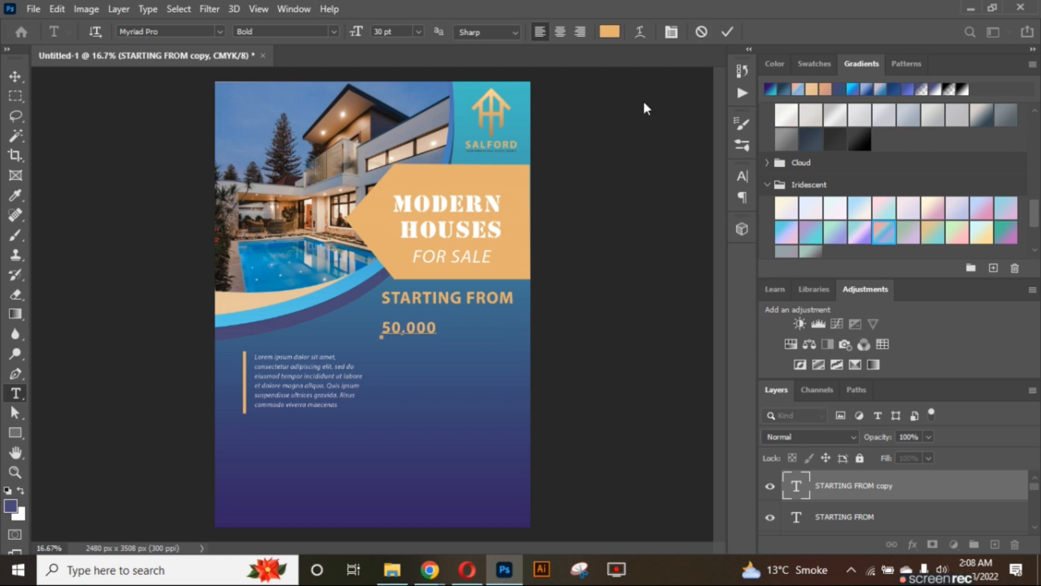
left_click(609, 32)
left_click(495, 206)
left_click(830, 200)
double_click(429, 325)
left_click(609, 32)
left_click_drag(501, 211, 486, 193)
left_click(839, 198)
left_click(16, 77)
Enlarge the 50,000 price and move it up and right beneath STARTING FROM.
left_click_drag(411, 333, 411, 321)
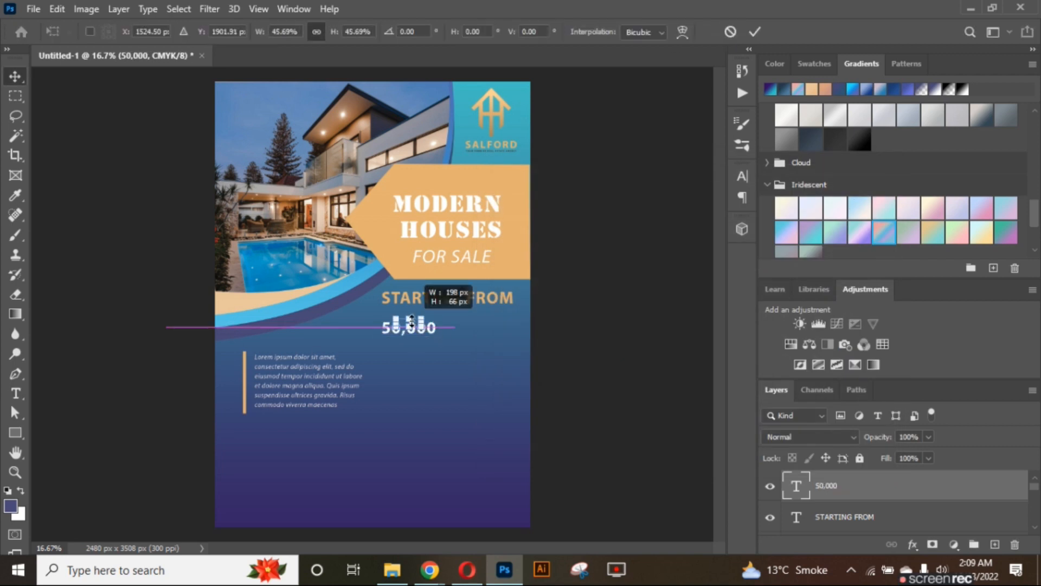
left_click(730, 31)
left_click_drag(410, 327, 519, 349)
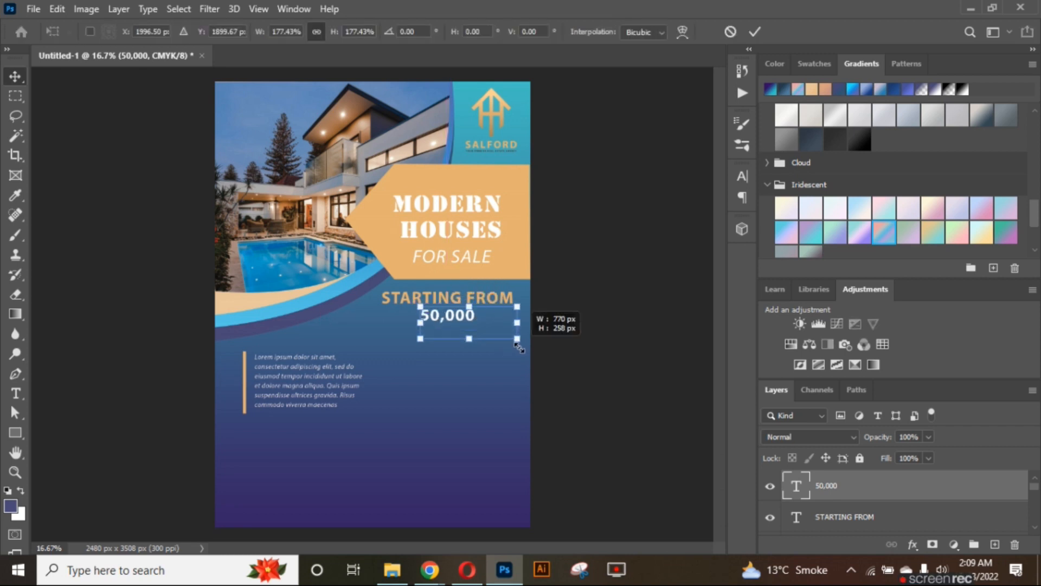
left_click(755, 31)
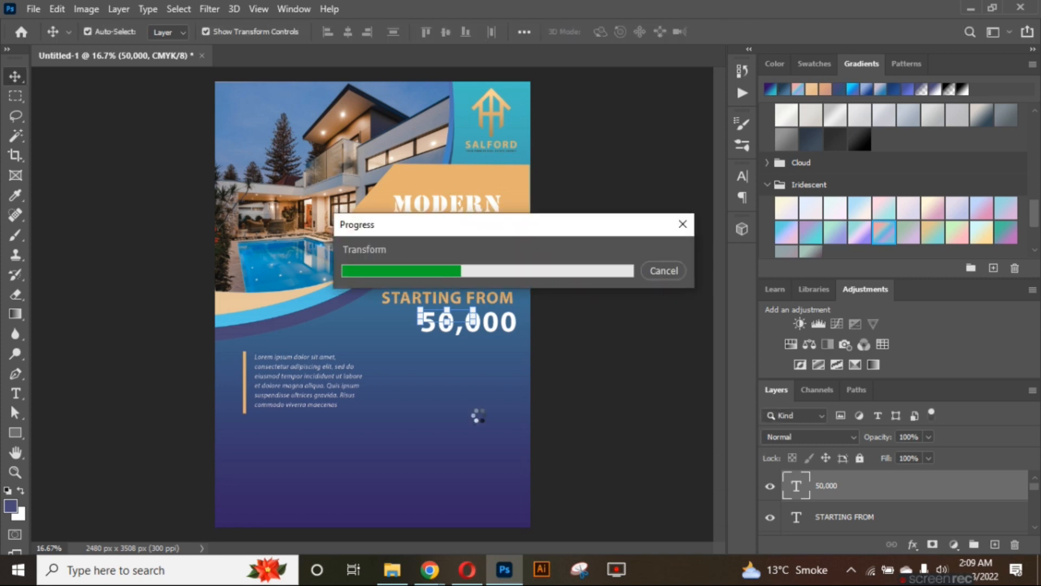
left_click(477, 297)
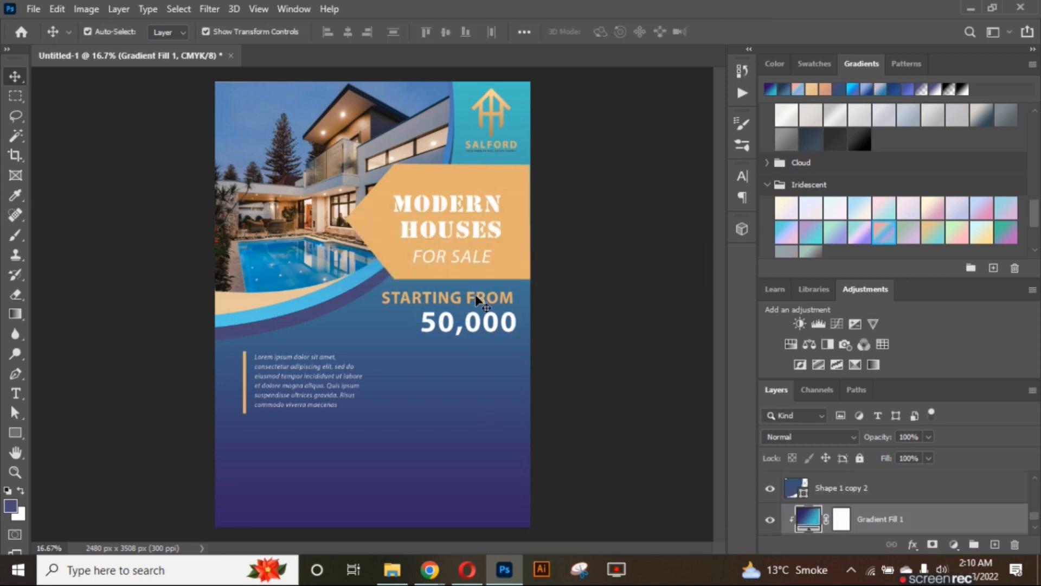
Change the STARTING FROM text's font style to Italic.
double_click(477, 297)
left_click(284, 31)
left_click(317, 61)
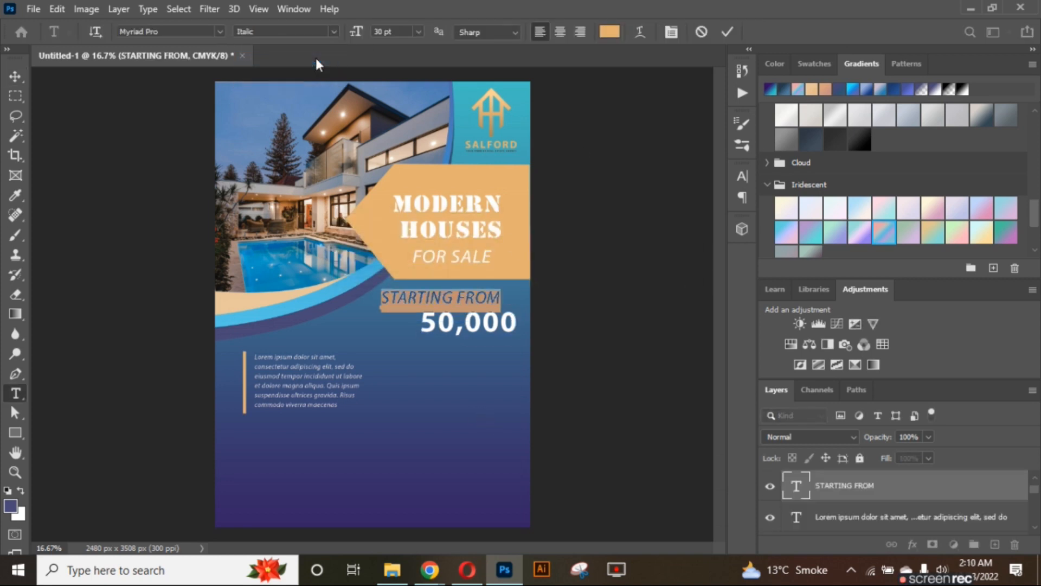
left_click(727, 32)
Align STARTING FROM above the 50,000 price and group the two texts.
left_click_drag(462, 298, 474, 298)
left_click_drag(476, 320, 433, 329)
left_click(597, 324)
left_click(541, 339)
left_click(434, 295, "shift")
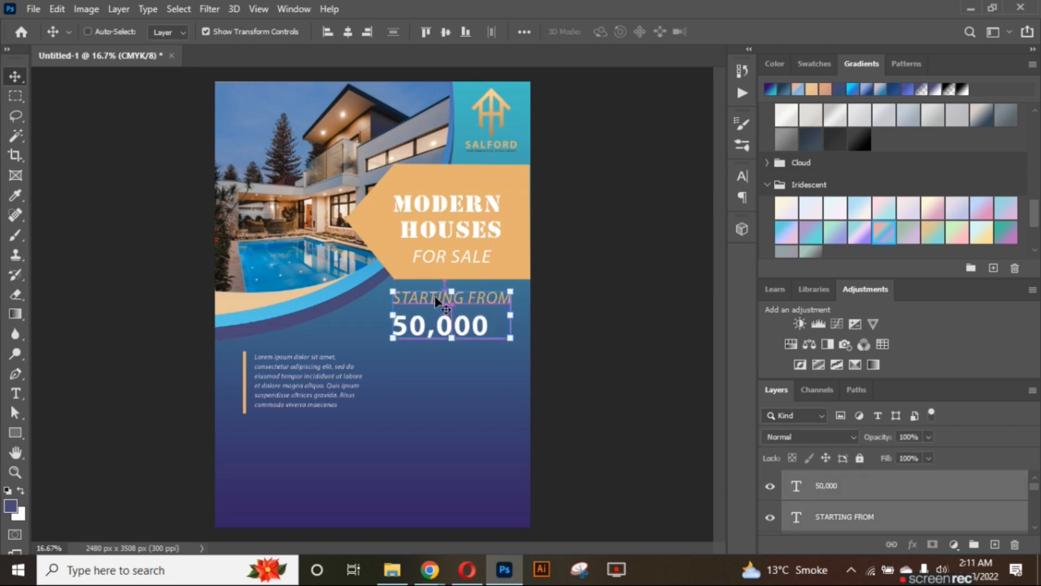
key("ctrl+g")
Reselect the STARTING FROM text, commit it unchanged, and clear the selection.
left_click(577, 353)
left_click(612, 364)
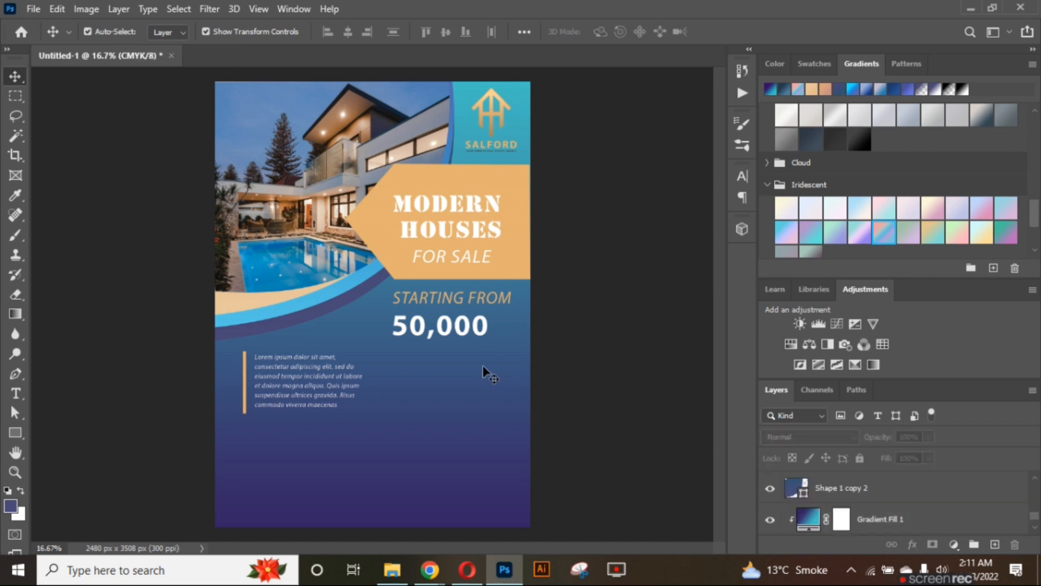
left_click(466, 299)
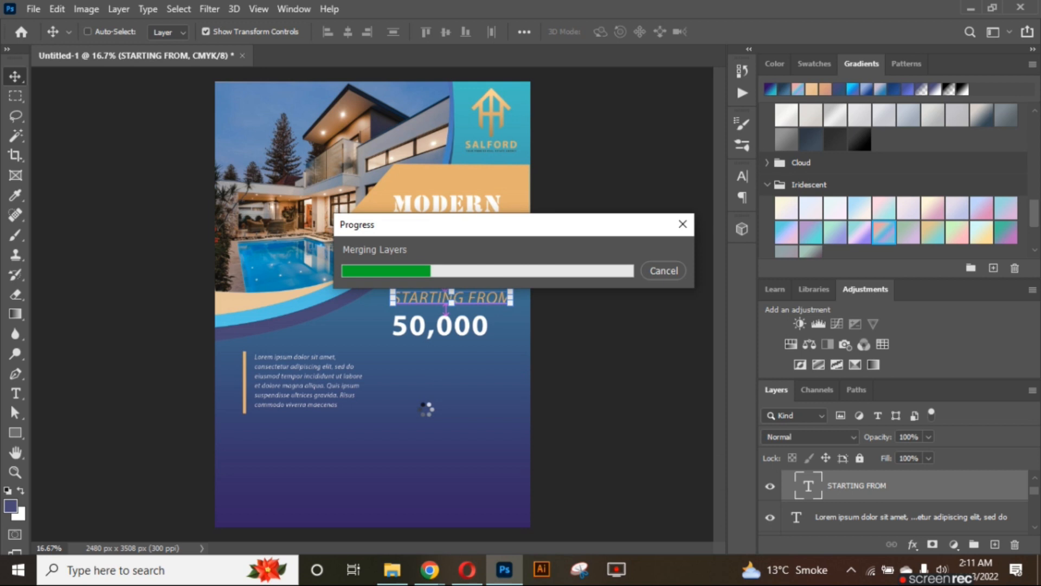
double_click(458, 297)
left_click(724, 32)
left_click(310, 444)
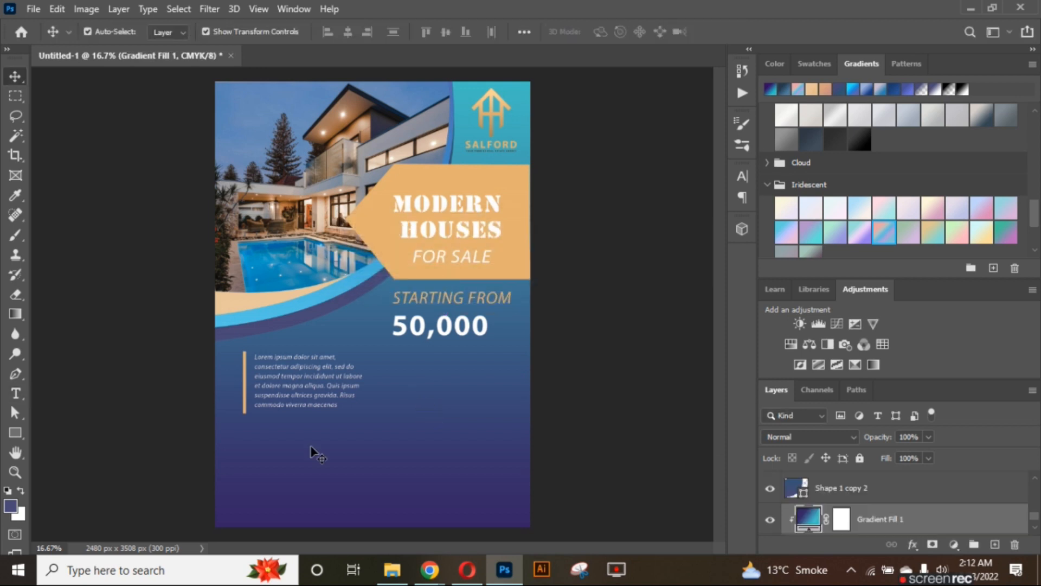
Add an EXCLUSICE FEATURES heading below the price, beside the Lorem paragraph.
left_click(16, 393)
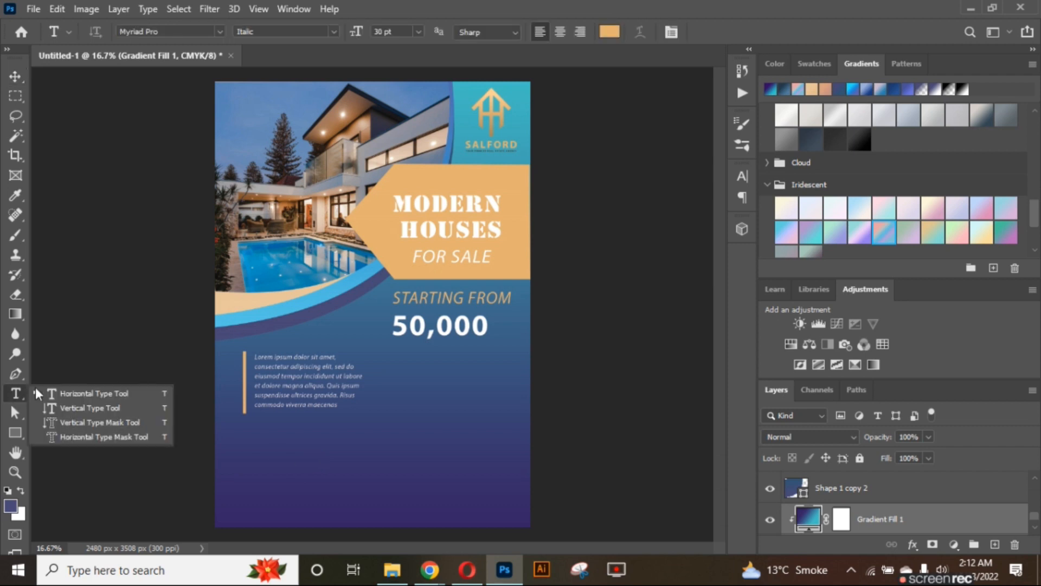
left_click(422, 389)
key("BackSpace")
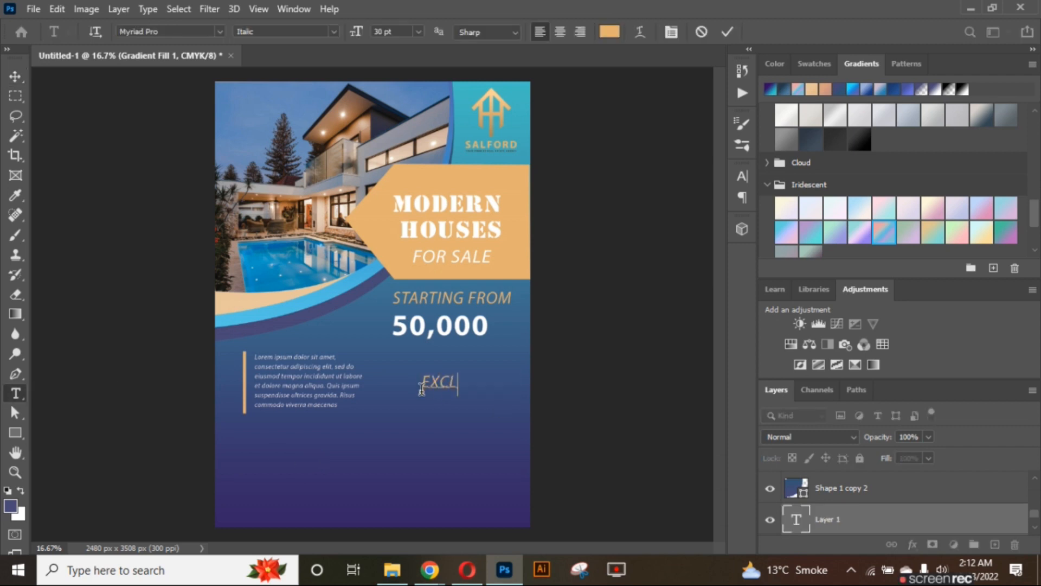
left_click(727, 31)
left_click(15, 76)
left_click_drag(484, 380, 428, 371)
Resize the Lorem paragraph to 12 pt and reshape its text box.
left_click(360, 385)
left_click_drag(365, 385, 297, 357)
key("Return")
key("ctrl+t")
key("Return")
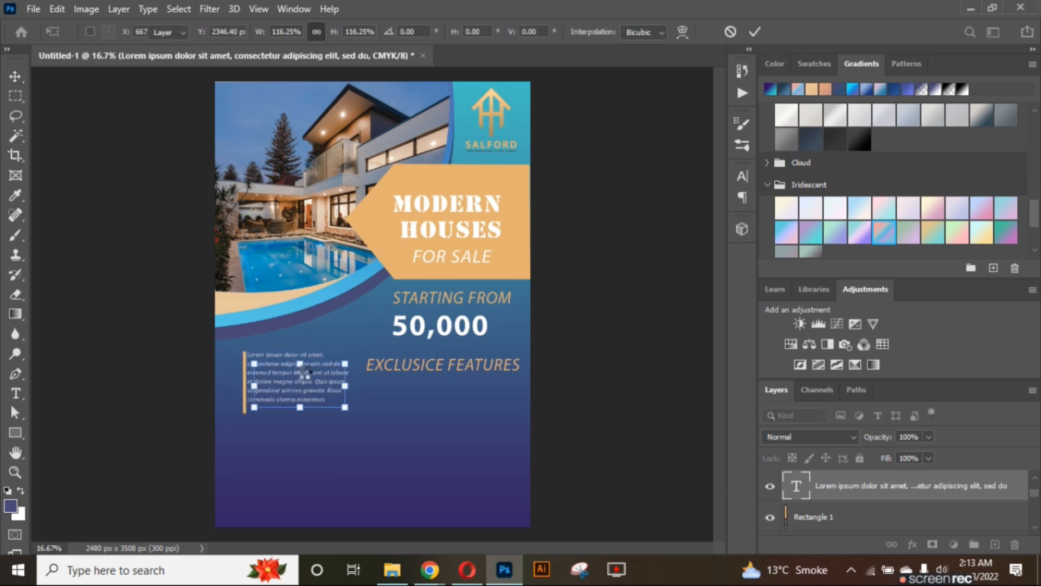
double_click(311, 389)
scroll(388, 29, "up", 1)
left_click_drag(353, 382, 346, 382)
left_click_drag(296, 408, 297, 386)
left_click(727, 32)
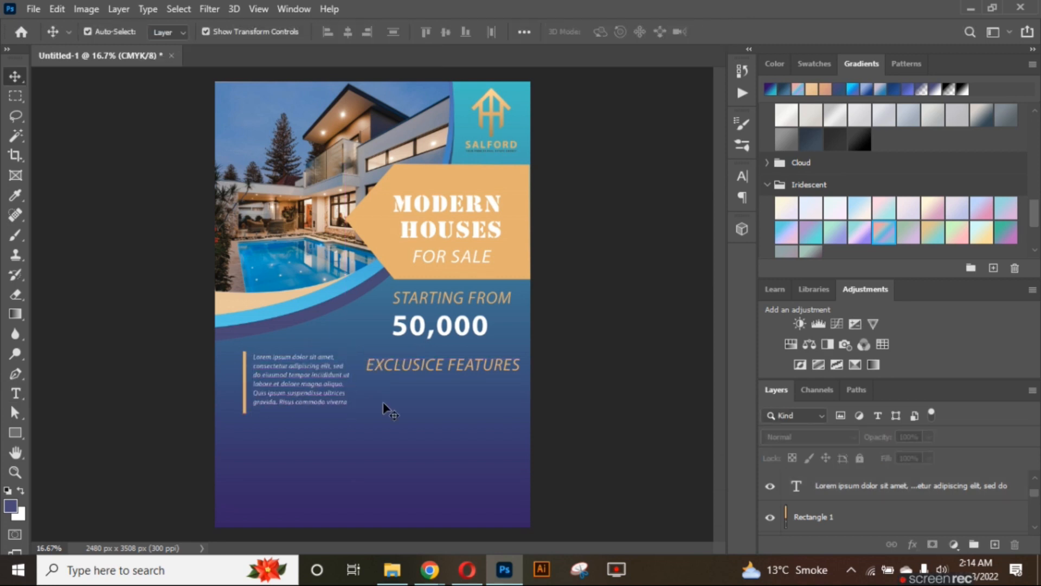
Group the Lorem paragraph with its orange bar as Group 3, undoing stray moves.
scroll(854, 535, "up", 1)
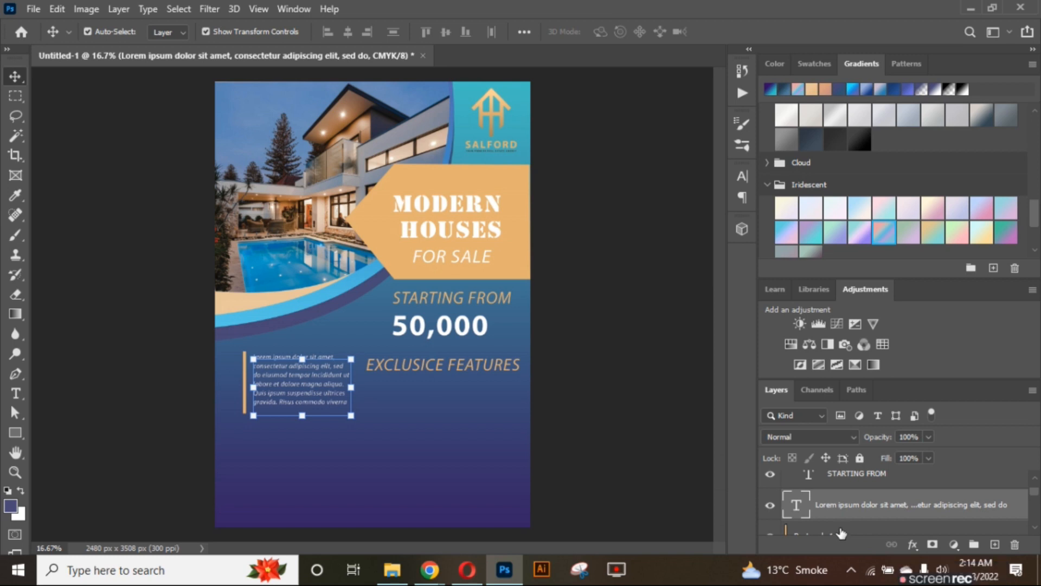
left_click(841, 529, "shift")
key("ctrl+g")
left_click_drag(310, 399, 265, 382)
key("ctrl+z")
left_click(805, 496)
key("ctrl+z")
left_click(830, 496)
key("ctrl+z")
left_click(800, 498)
left_click(788, 494)
key("ctrl+z")
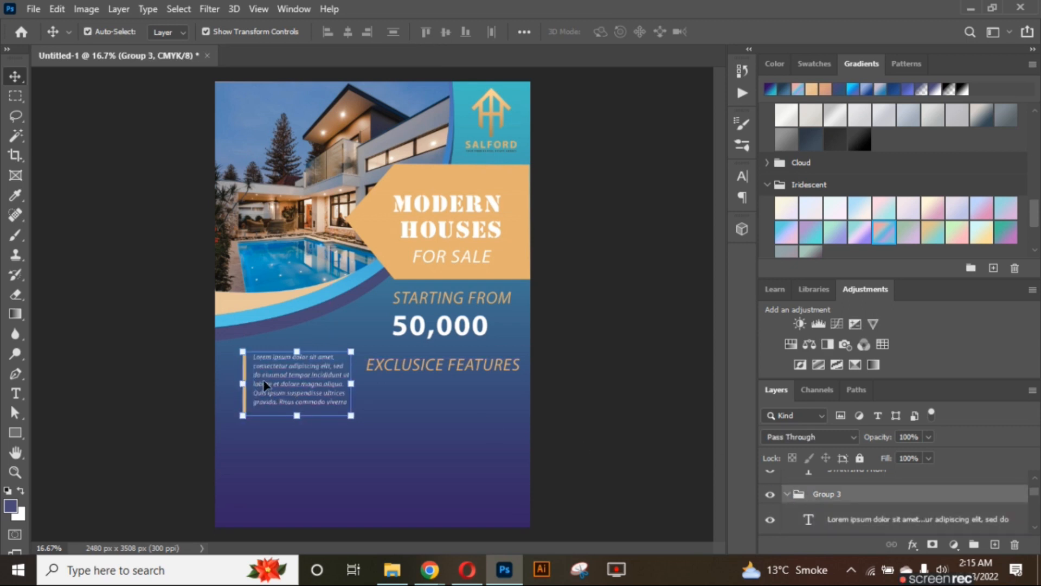
Shift the Lorem paragraph and orange bar block further left.
left_click(264, 384)
left_click(242, 379)
left_click_drag(293, 380, 298, 374)
left_click_drag(457, 367, 447, 361)
left_click(565, 424)
right_click(21, 434)
left_click(82, 464)
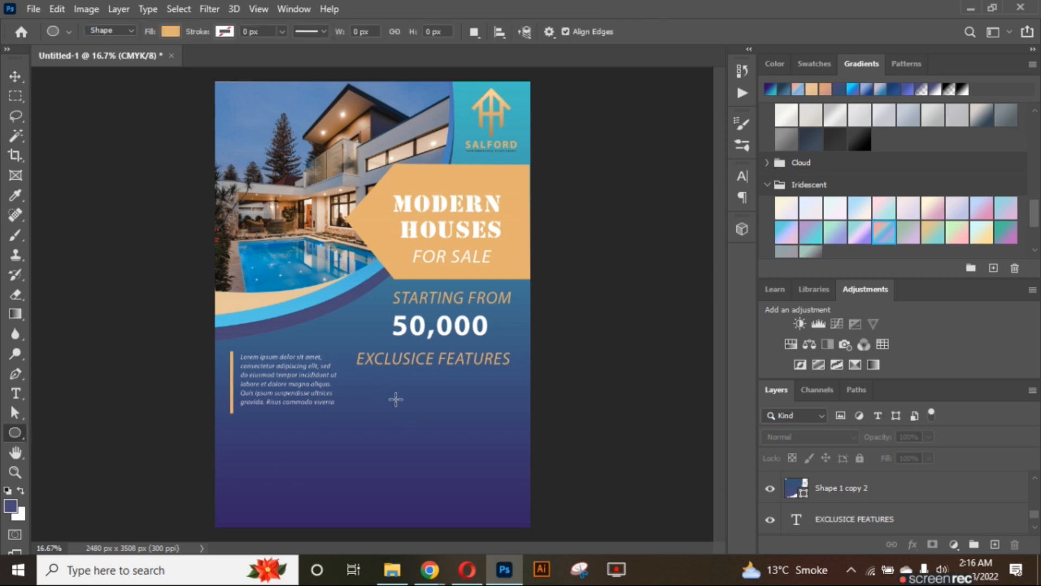
Draw a 500 x 500 px circle below the paragraph and enlarge it.
left_click_drag(449, 432, 448, 432)
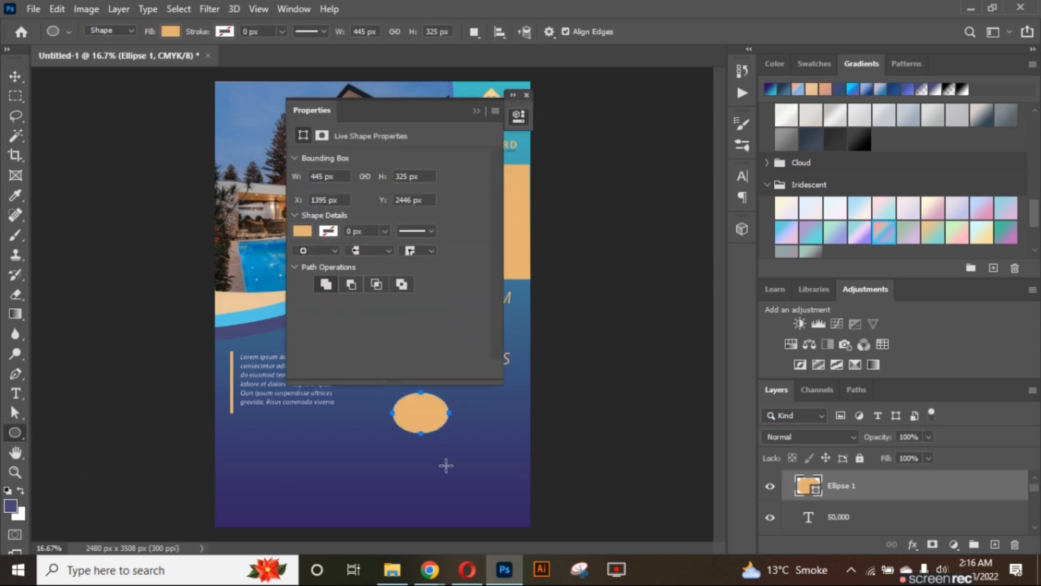
left_click(325, 176)
type("500")
left_click(407, 176)
type("500")
key("Return")
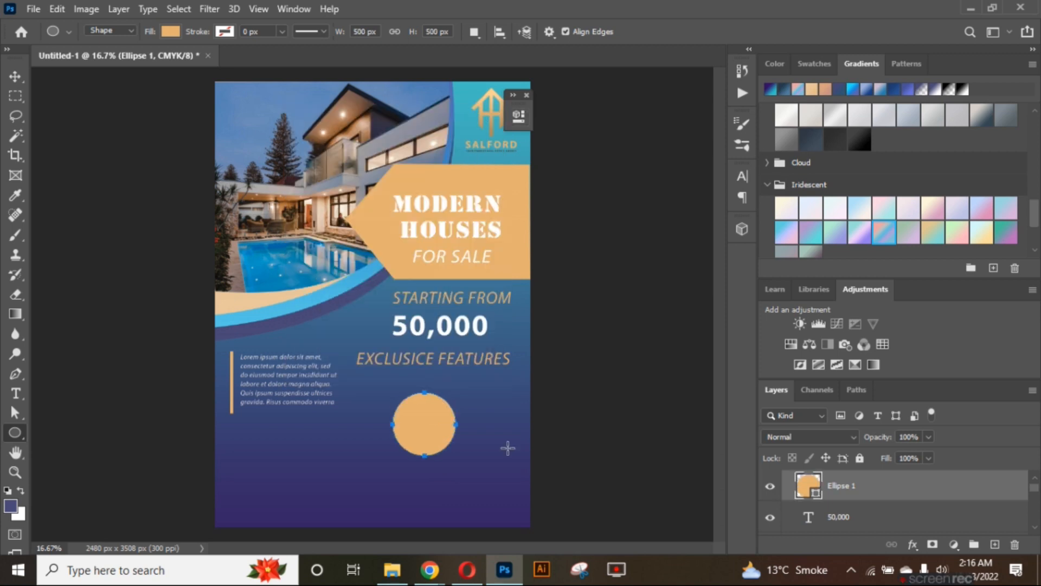
key("v")
left_click_drag(456, 455, 384, 469)
left_click(756, 32)
Duplicate the circle down-left and start moving both circles out of Group 2.
left_click_drag(353, 440, 359, 445)
left_click_drag(864, 495, 868, 551)
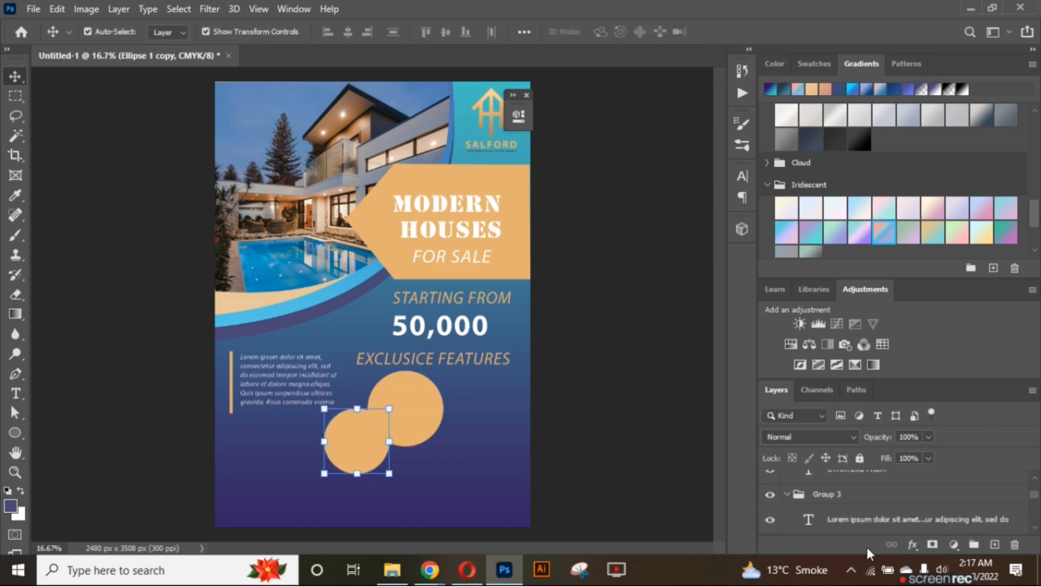
key("ctrl+z")
left_click_drag(1035, 496, 1034, 484)
left_click(785, 482)
left_click(787, 481)
left_click(828, 506)
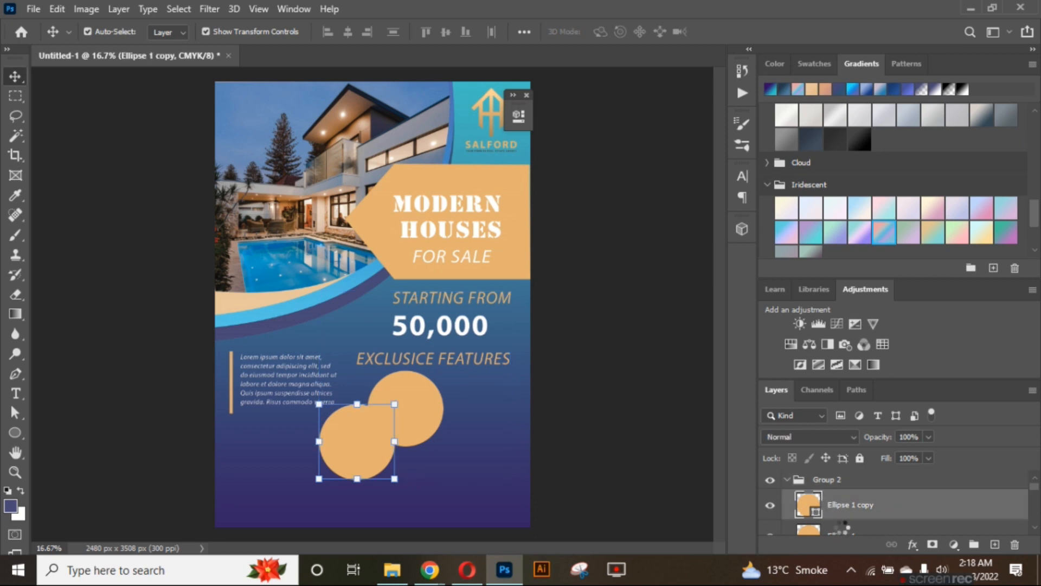
left_click(847, 526, "shift")
left_click_drag(831, 497, 839, 468)
Move Ellipse 1 copy out of Group 2 and ungroup Group 2.
left_click(840, 511)
left_click(994, 544)
left_click_drag(843, 528, 823, 474)
right_click(804, 477)
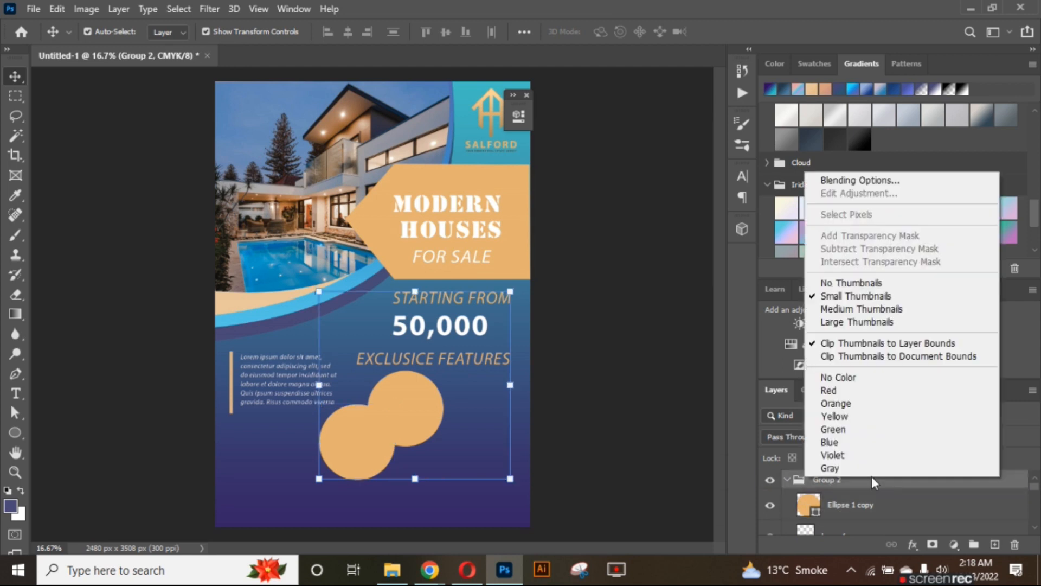
right_click(819, 479)
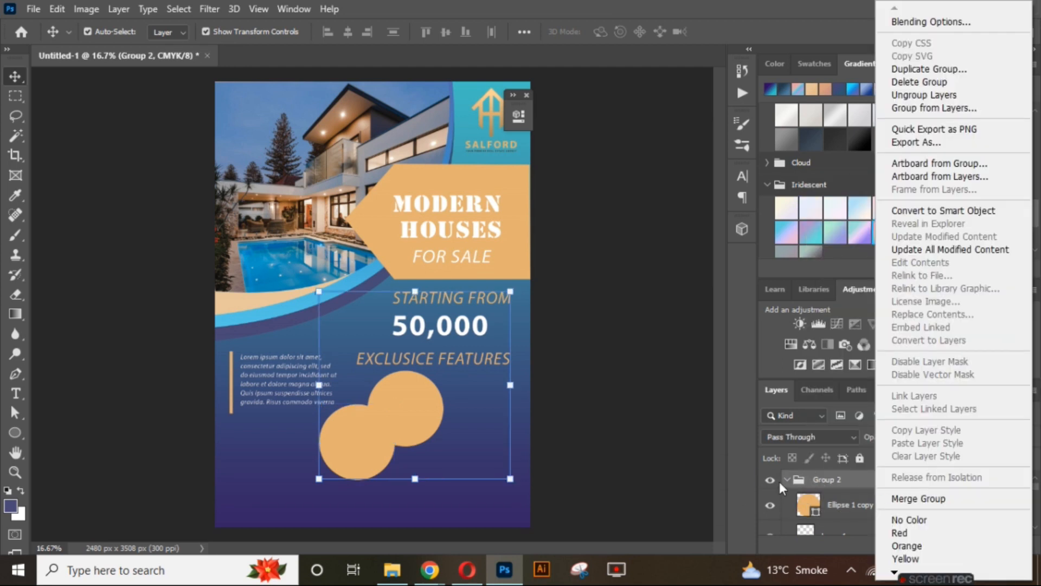
left_click(924, 95)
Restack the layers so Layer 1 and Ellipse 1 copy sit below Ellipse 1.
left_click(878, 496)
scroll(830, 518, "down", 1)
left_click(847, 525)
scroll(860, 495, "up", 1)
left_click(861, 493)
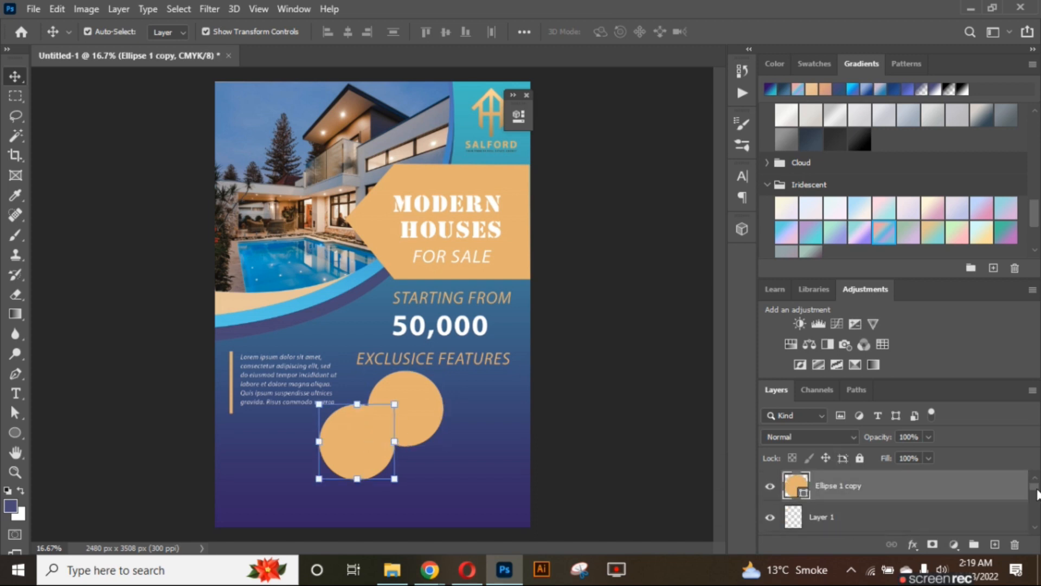
left_click_drag(1036, 491, 1036, 493)
left_click_drag(838, 514, 834, 439)
left_click_drag(1036, 486, 1036, 489)
left_click_drag(838, 518, 836, 495)
left_click_drag(1036, 489, 1036, 492)
left_click_drag(815, 494, 818, 538)
left_click(830, 478)
left_click_drag(1034, 486, 1034, 479)
left_click_drag(832, 493, 826, 534)
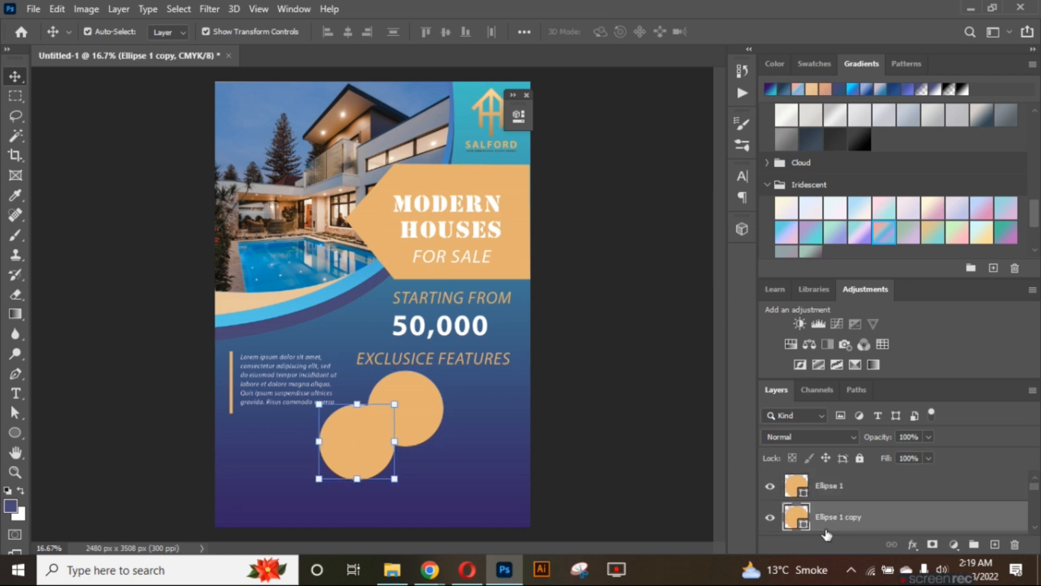
Shrink the smaller circles and step them down-left, stacking the smallest beneath the middle one.
left_click_drag(396, 478, 391, 472)
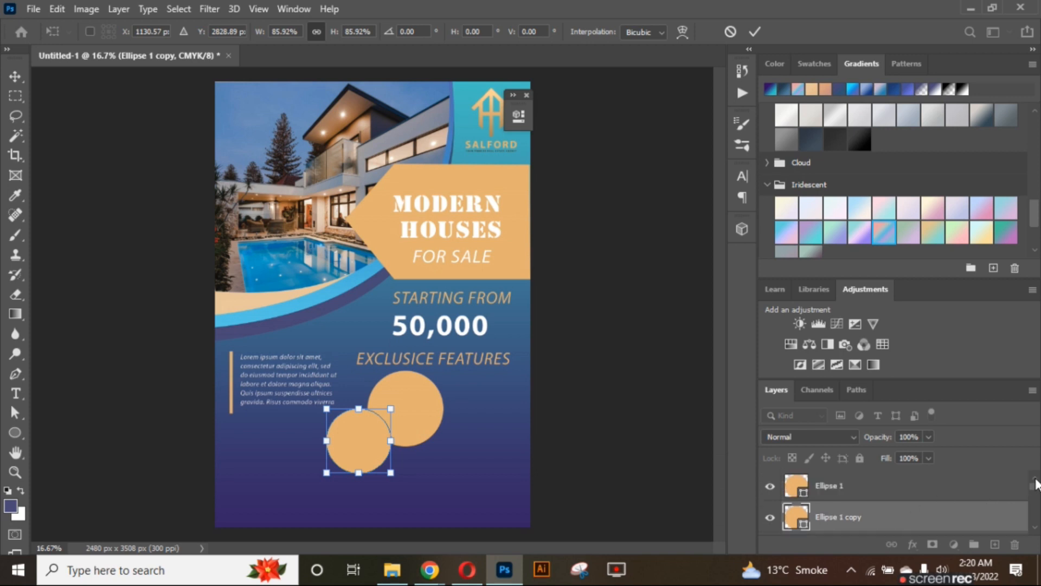
scroll(1036, 484, "down", 1)
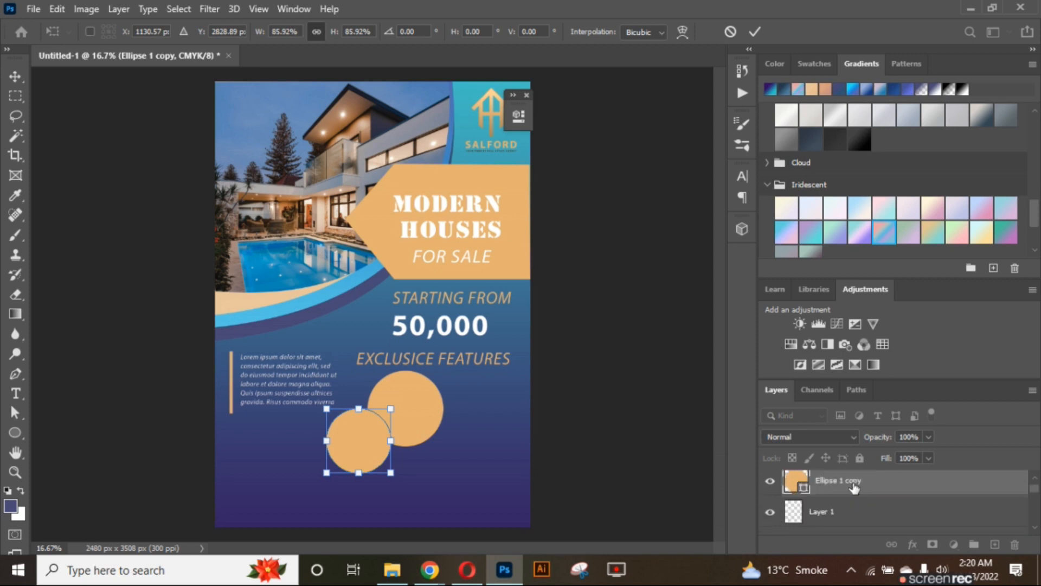
left_click(754, 31)
left_click_drag(371, 444, 322, 466)
left_click_drag(343, 500, 314, 473)
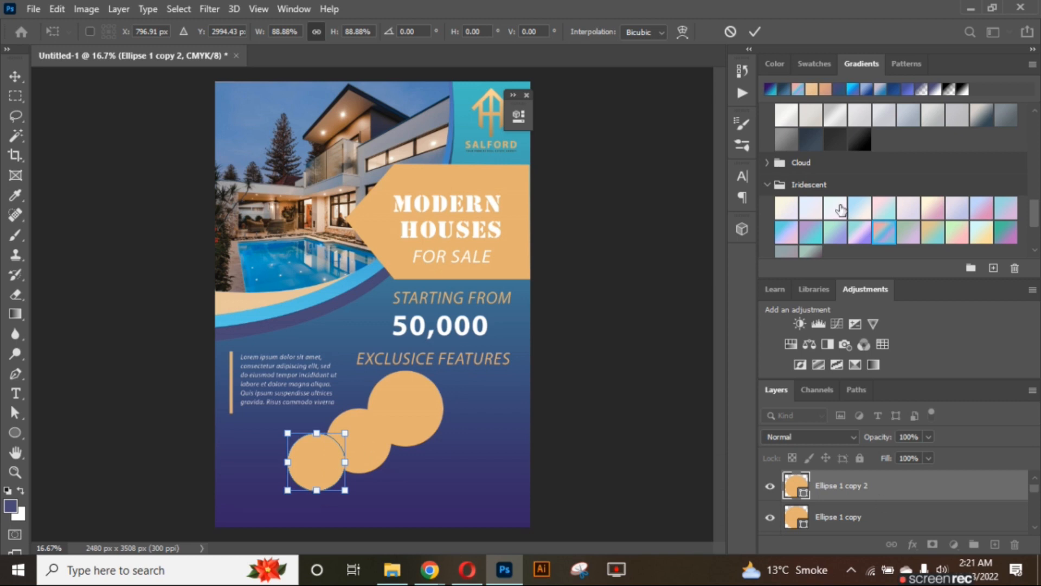
left_click(755, 31)
left_click_drag(876, 485, 852, 525)
left_click(367, 457)
Select all three circles and shift them down toward the lower left.
left_click(610, 419)
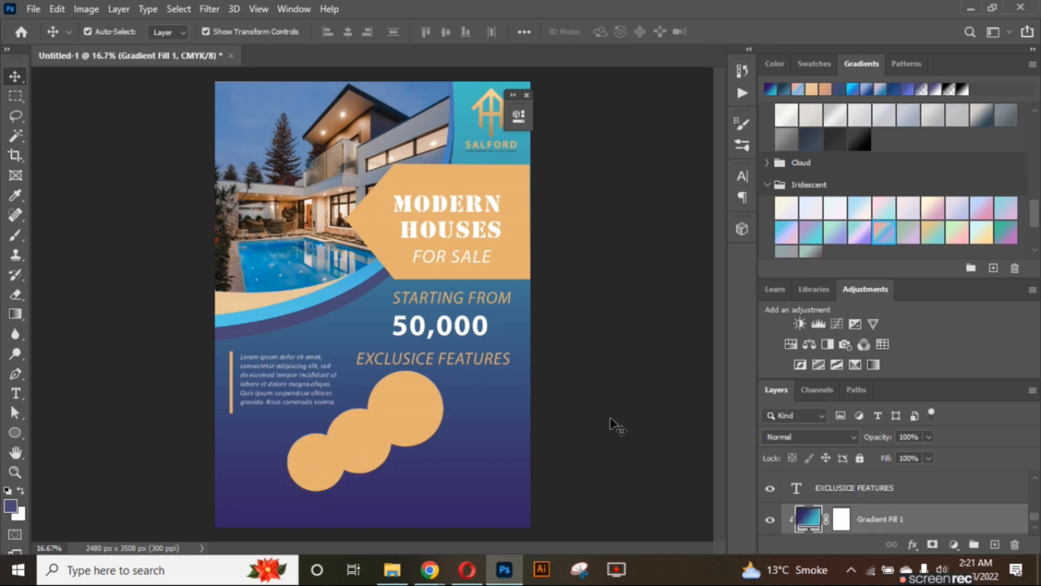
left_click(311, 464)
left_click(375, 433, "shift")
left_click(752, 31)
left_click(373, 437, "shift")
left_click(416, 410, "shift")
left_click_drag(415, 410, 405, 418)
left_click_drag(408, 422, 398, 425)
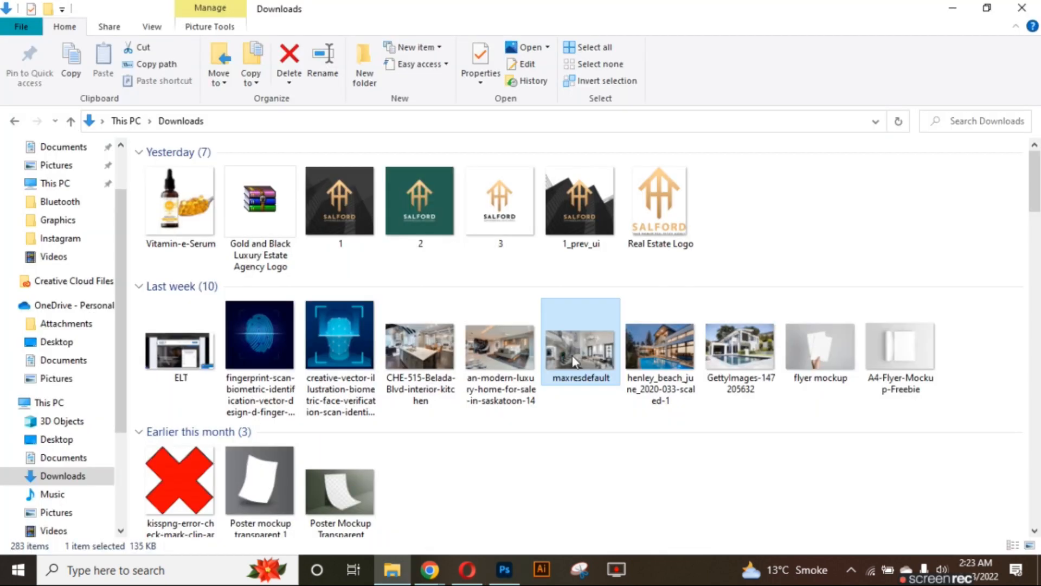
Place the maxresdefault interior photo, scaled to about 17%, clipped inside the top circle.
left_click_drag(574, 362, 401, 417)
left_click_drag(530, 391, 366, 300)
left_click_drag(313, 276, 396, 433)
left_click(851, 517)
left_click(810, 496)
left_click(812, 497, "alt")
left_click_drag(449, 459, 410, 435)
left_click_drag(364, 396, 366, 376)
left_click_drag(367, 446, 392, 420)
left_click(603, 377)
key("ctrl+t")
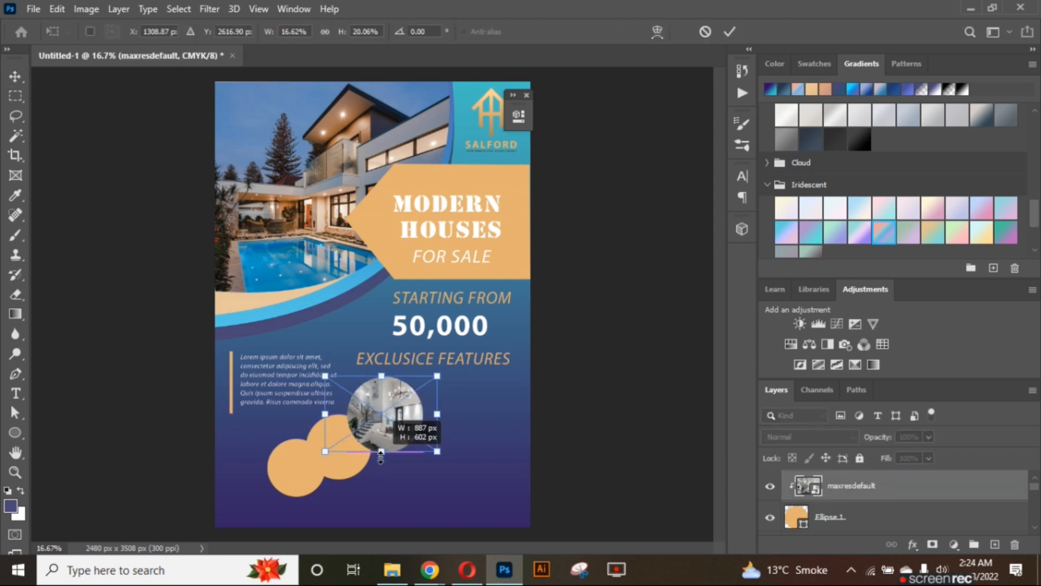
left_click(596, 406)
Bring in the luxury home photo, shrunk to circle size over the lower-left circles.
left_click(392, 569)
left_click_drag(515, 362, 331, 443)
left_click_drag(403, 289, 346, 437)
left_click_drag(396, 502, 352, 475)
left_click_drag(324, 457, 349, 461)
left_click(730, 33)
Move the house photo layer above the middle circle and clip it inside.
left_click_drag(1035, 487, 1035, 485)
left_click_drag(933, 481, 921, 498)
left_click_drag(1036, 494, 1038, 491)
left_click_drag(896, 523, 895, 487)
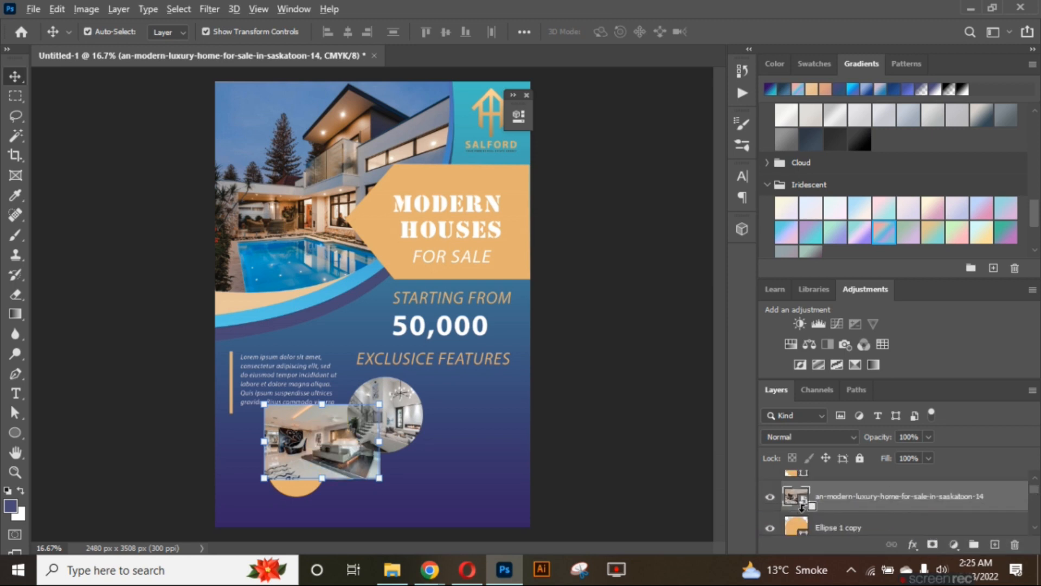
left_click(805, 510, "alt")
left_click_drag(353, 447, 357, 451)
left_click(570, 451)
left_click(874, 532)
Bring in the kitchen photo at about 31%, positioned over the lower circles.
left_click(392, 569)
left_click_drag(434, 367, 275, 452)
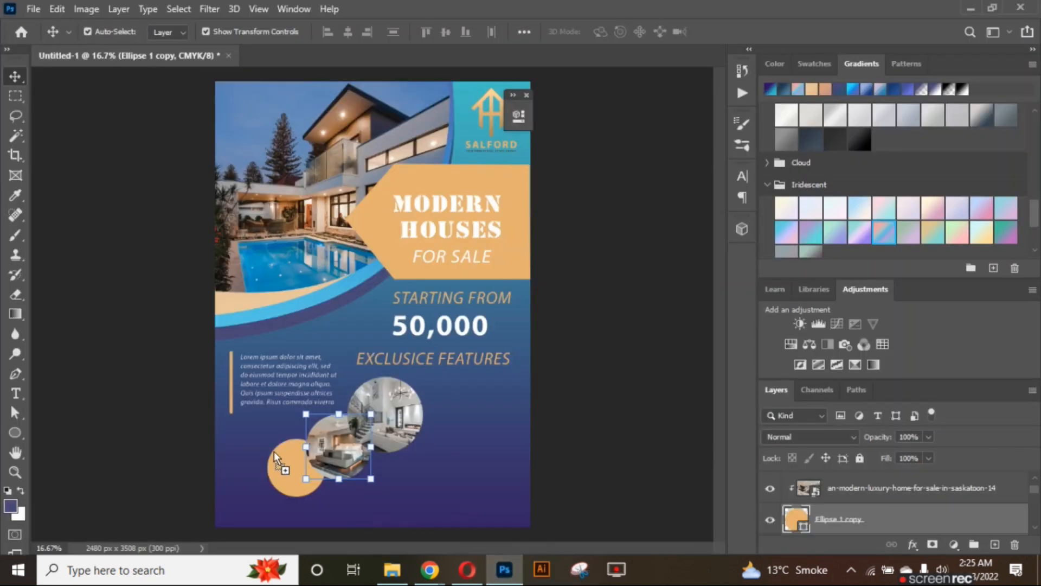
left_click_drag(525, 405, 329, 489)
left_click_drag(284, 456, 295, 463)
left_click_drag(340, 497, 319, 477)
left_click(730, 32)
Reorder the kitchen photo layer and clip it into the smallest circle.
scroll(911, 491, "down", 1)
left_click_drag(906, 488, 911, 534)
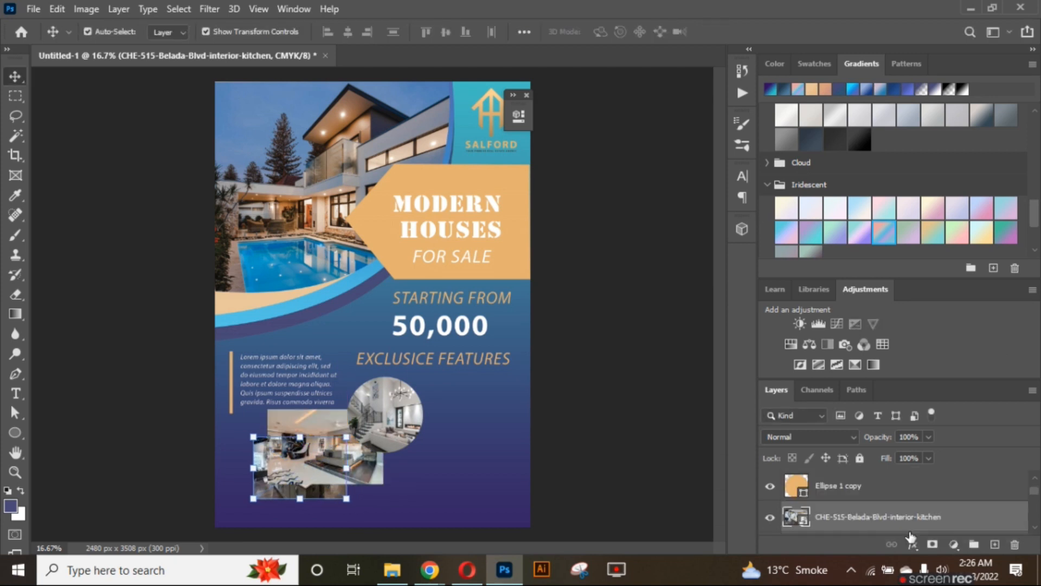
left_click_drag(1035, 490, 1035, 487)
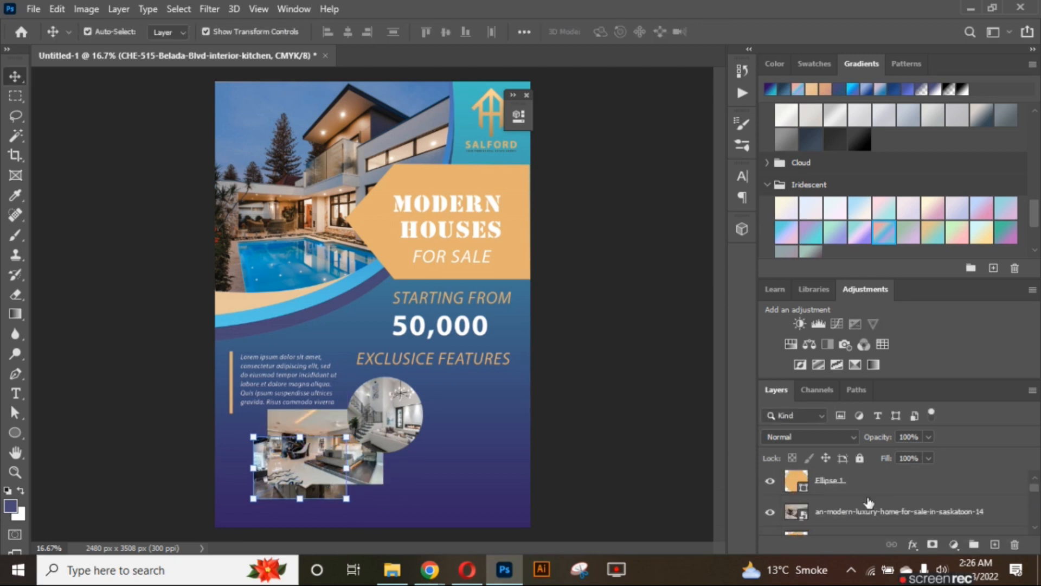
left_click(801, 523, "alt")
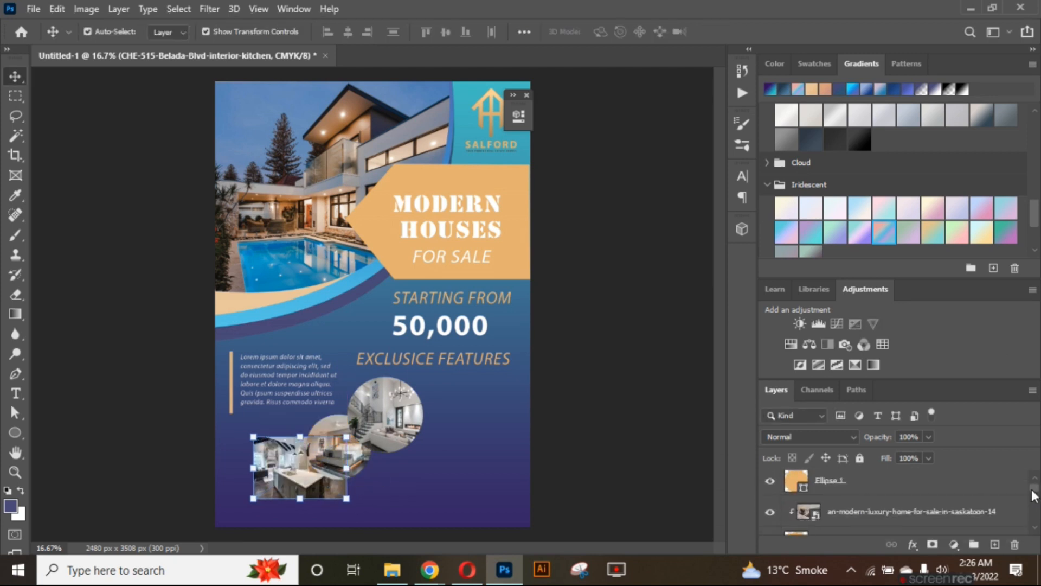
left_click(629, 413)
scroll(906, 495, "up", 1)
left_click(907, 495)
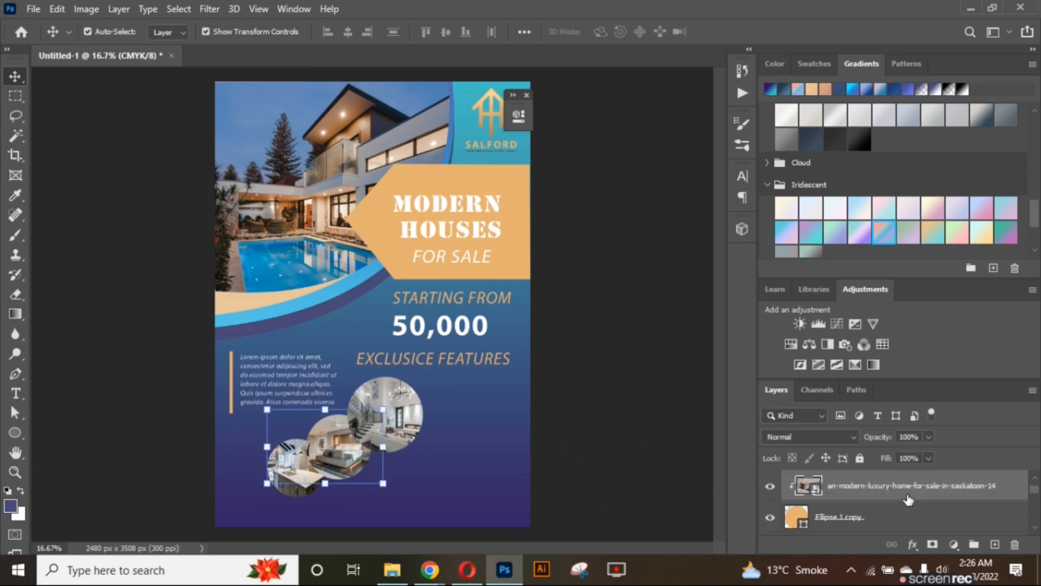
Give the middle circle's layer a drop shadow and an outer glow.
left_click(814, 516)
double_click(796, 518)
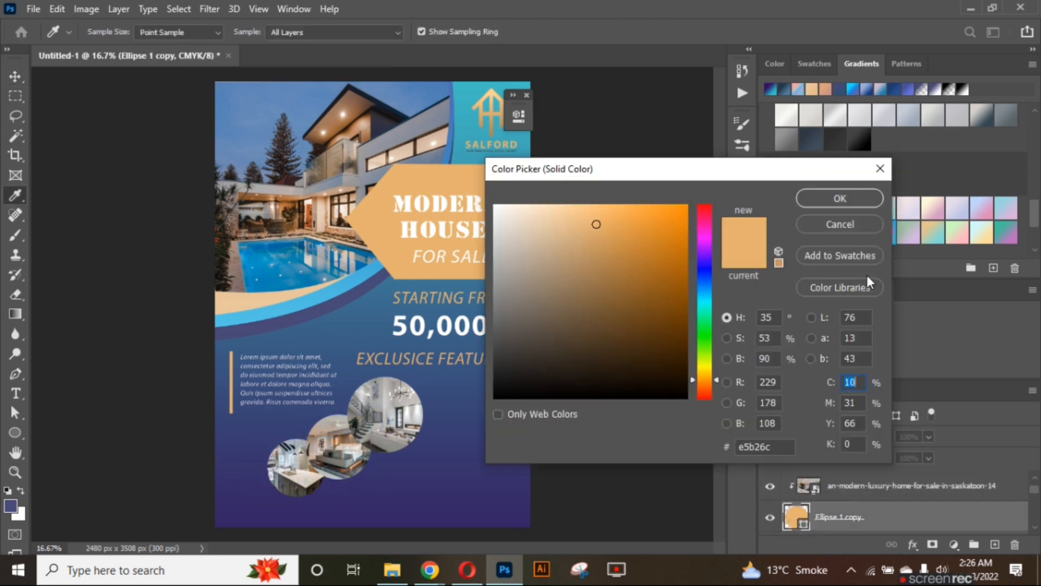
left_click(863, 191)
right_click(811, 515)
left_click(898, 24)
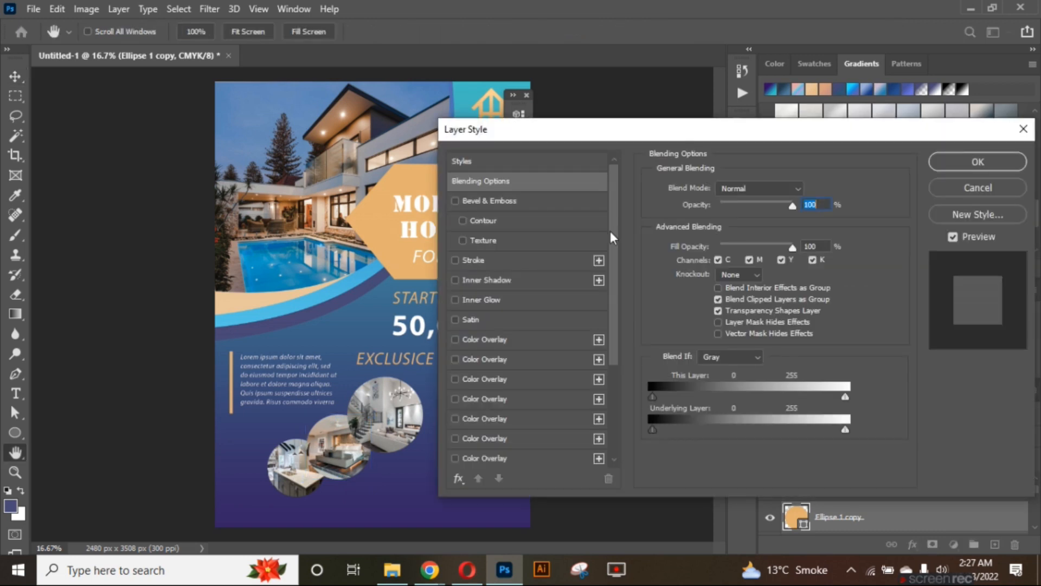
scroll(612, 322, "down", 4)
left_click(455, 437)
left_click(454, 417)
key("Return")
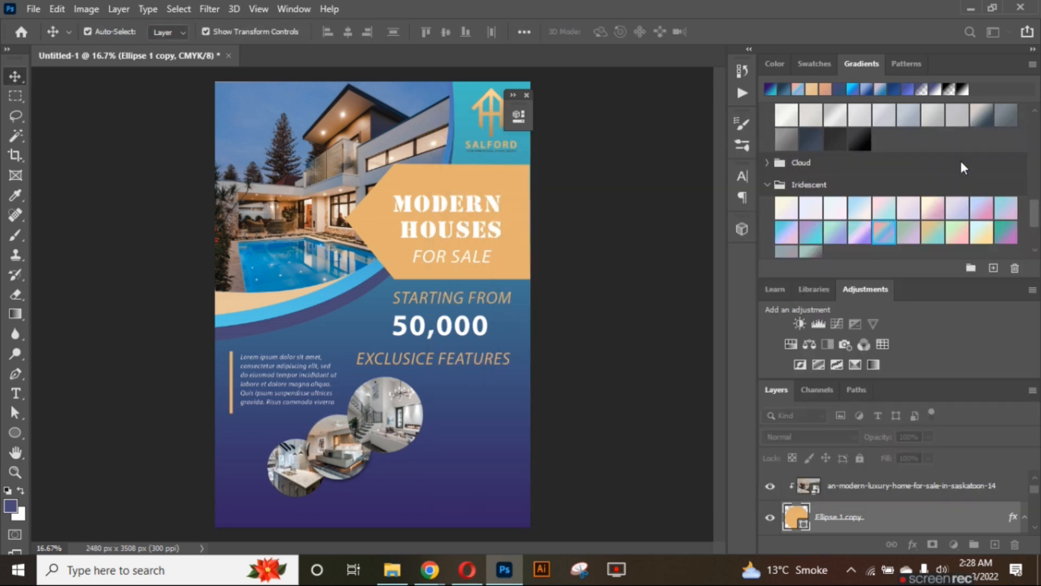
Add a drop shadow to the top circle's shape layer too.
left_click(405, 431)
left_click(821, 516)
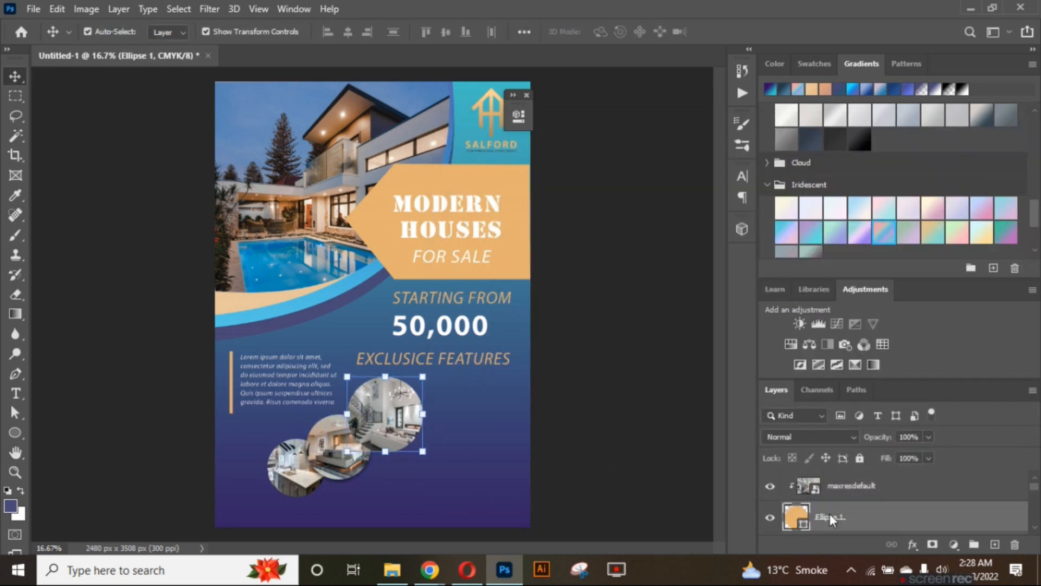
right_click(831, 518)
left_click(679, 18)
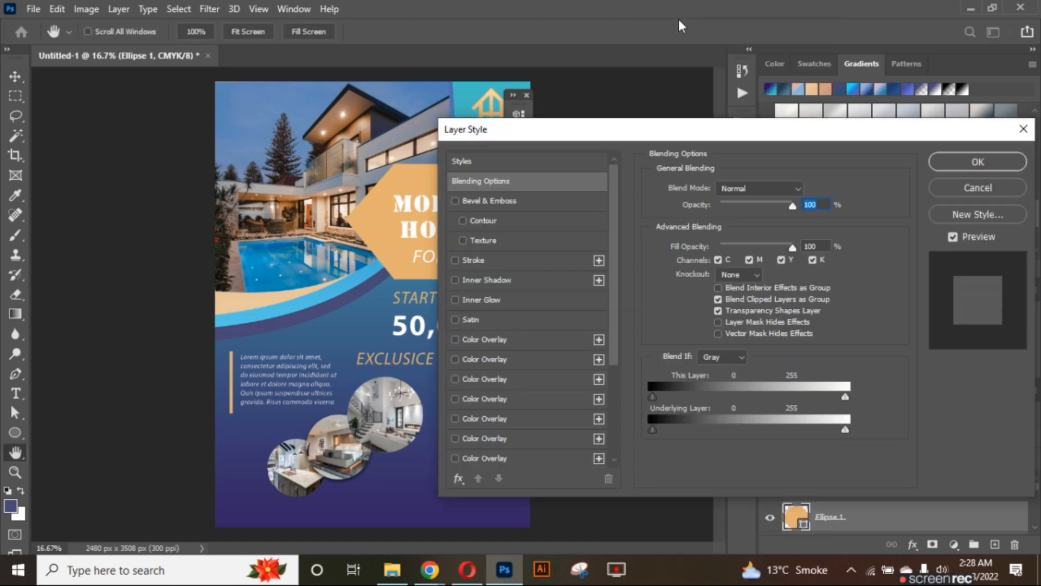
scroll(618, 355, "down", 5)
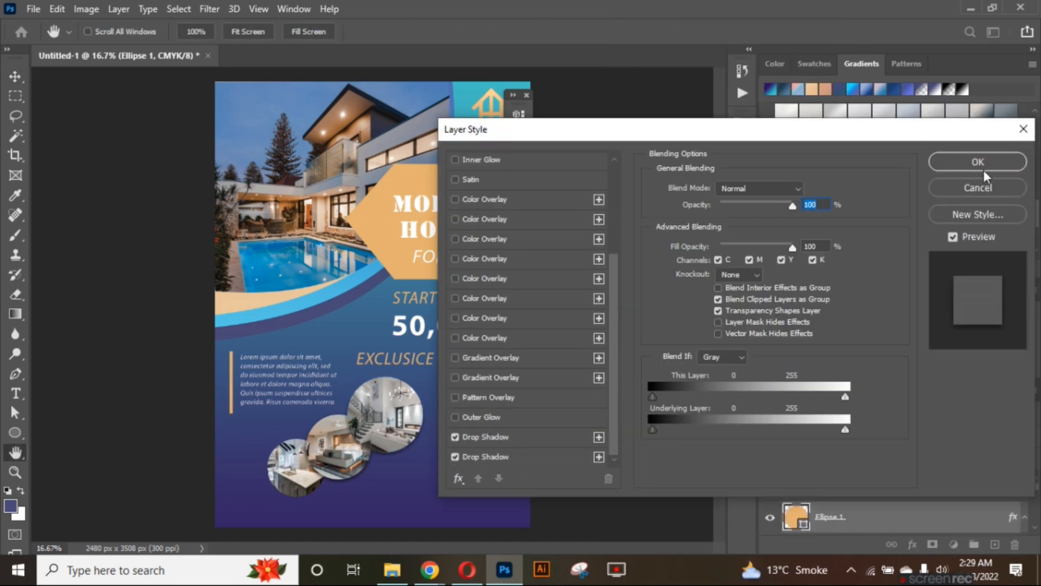
left_click(983, 165)
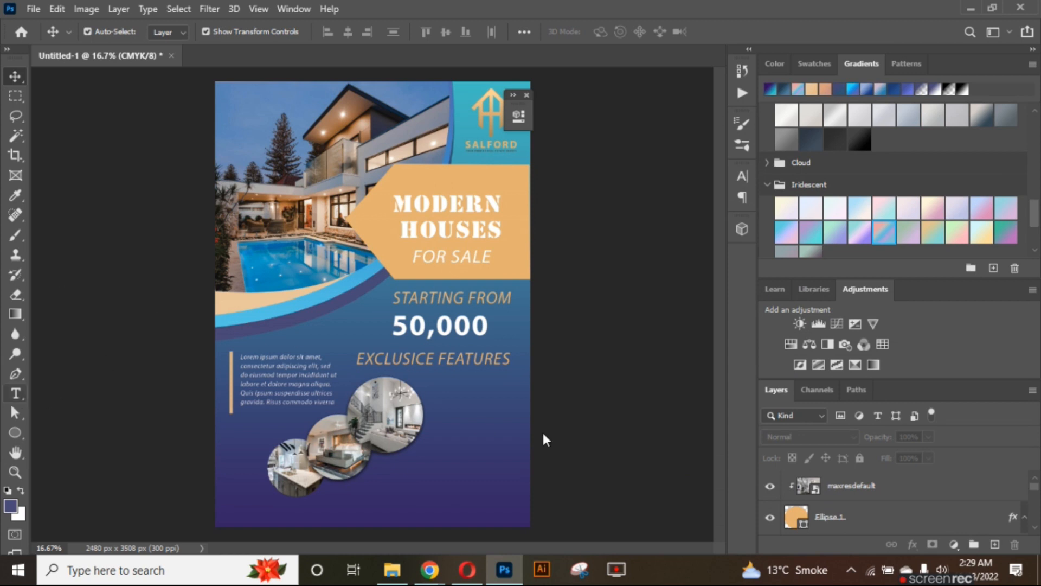
Add a bold 'Modern Bedrooms' text line beside the circles.
key("t")
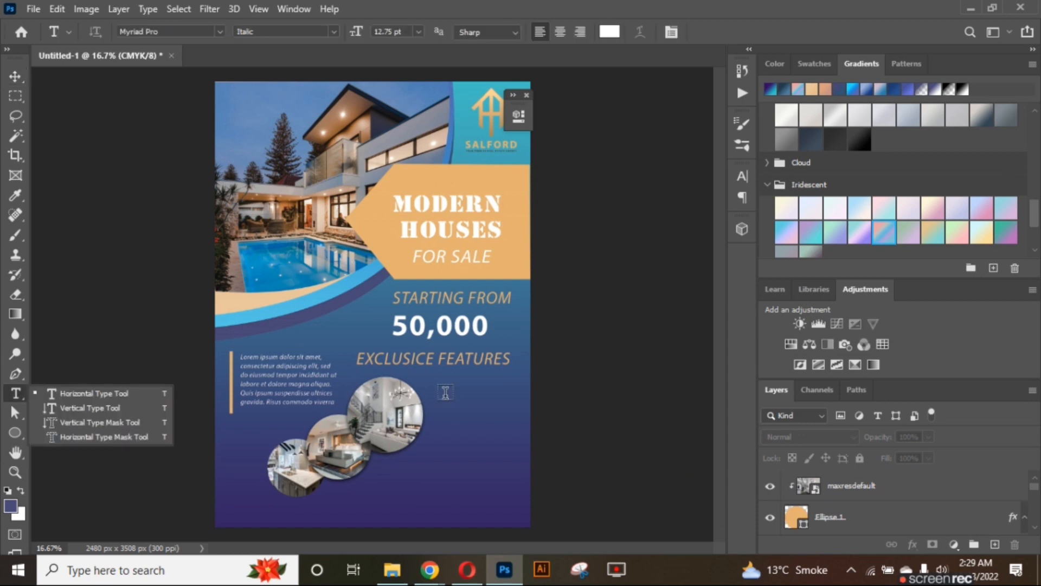
left_click(446, 393)
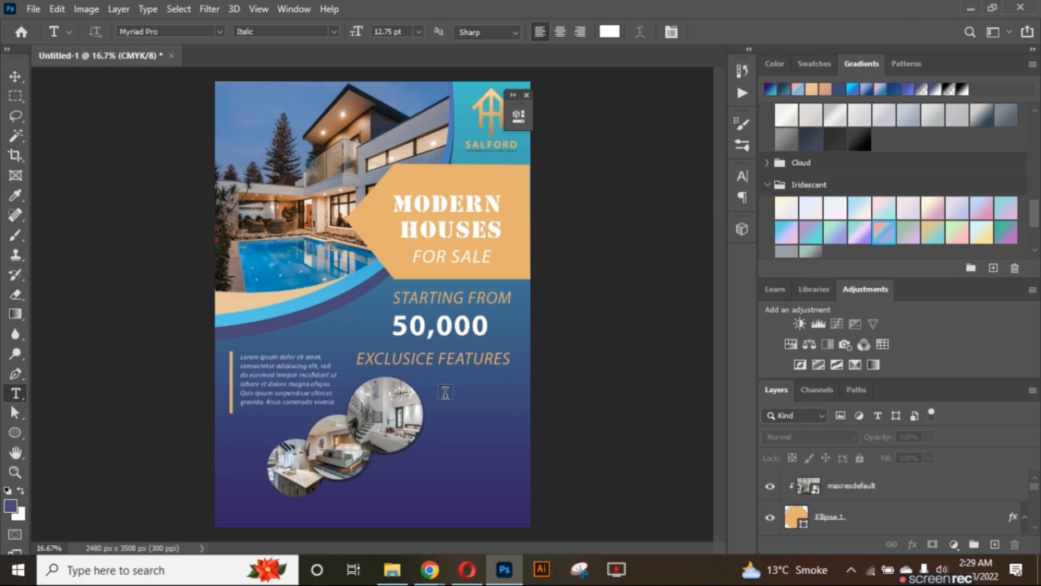
left_click(445, 392)
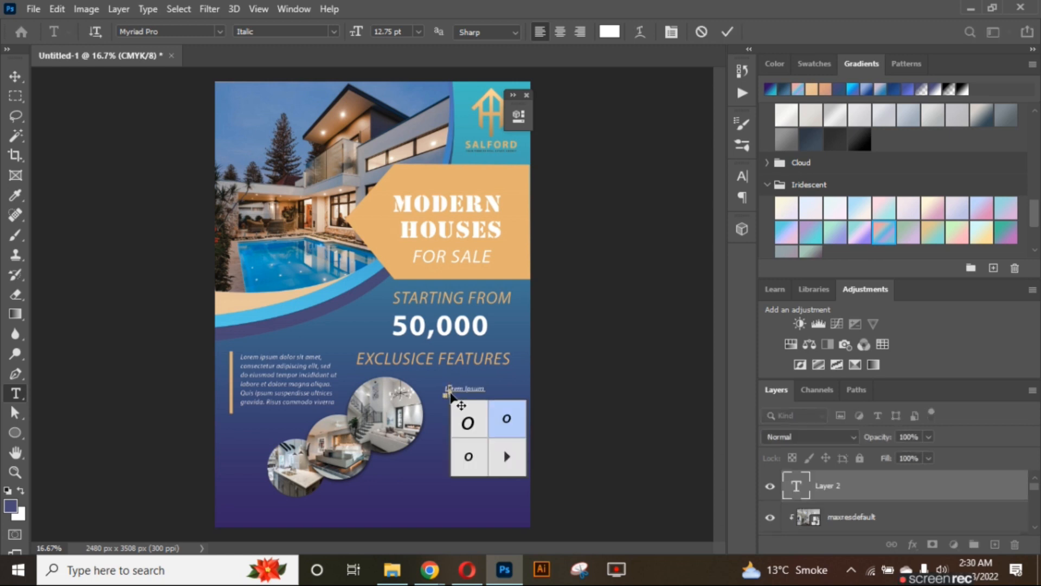
key("ctrl+plus")
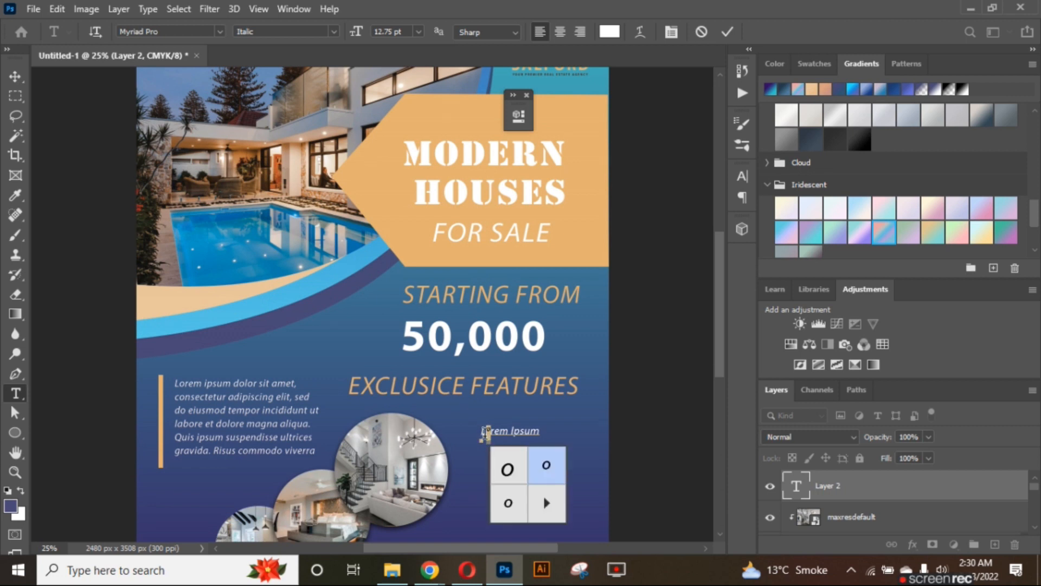
key("ctrl+a")
key("BackSpace")
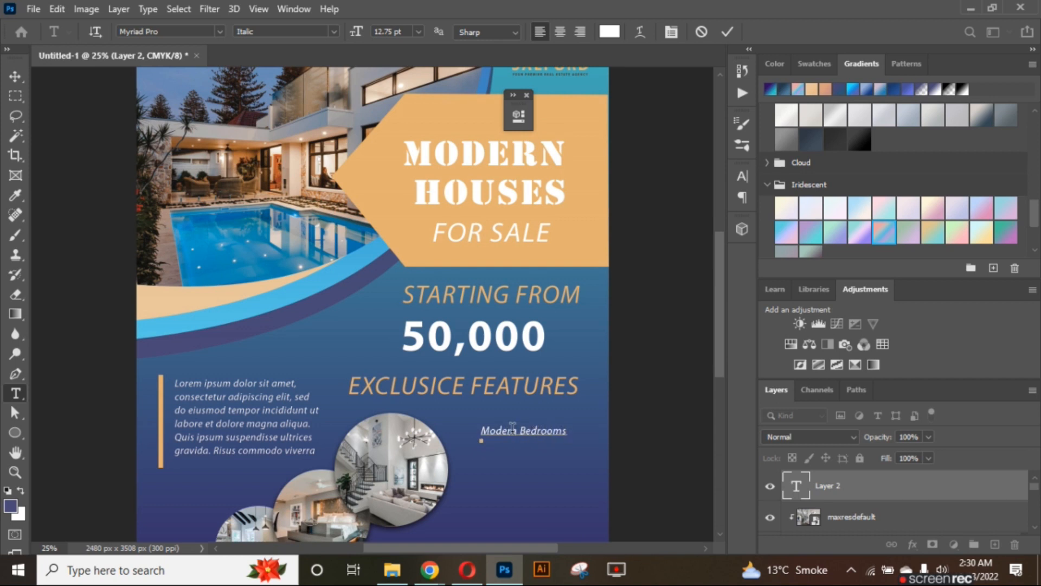
key("ctrl+a")
left_click(334, 32)
left_click(322, 72)
left_click(728, 32)
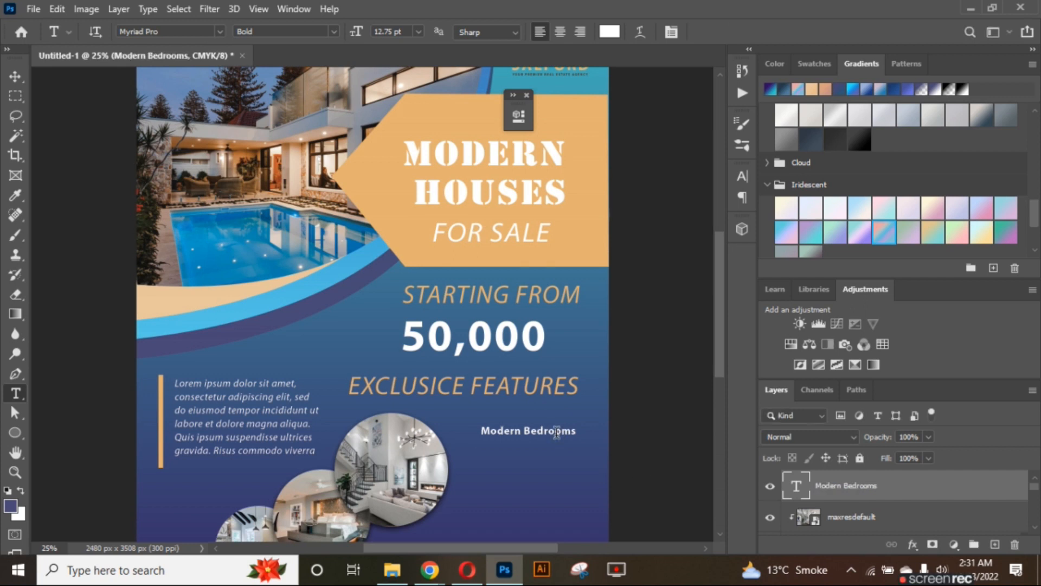
Duplicate the line and retype the upper copy as 'Beautiful Interior'.
scroll(578, 239, "down", 3)
key("v")
left_click_drag(546, 324, 544, 347)
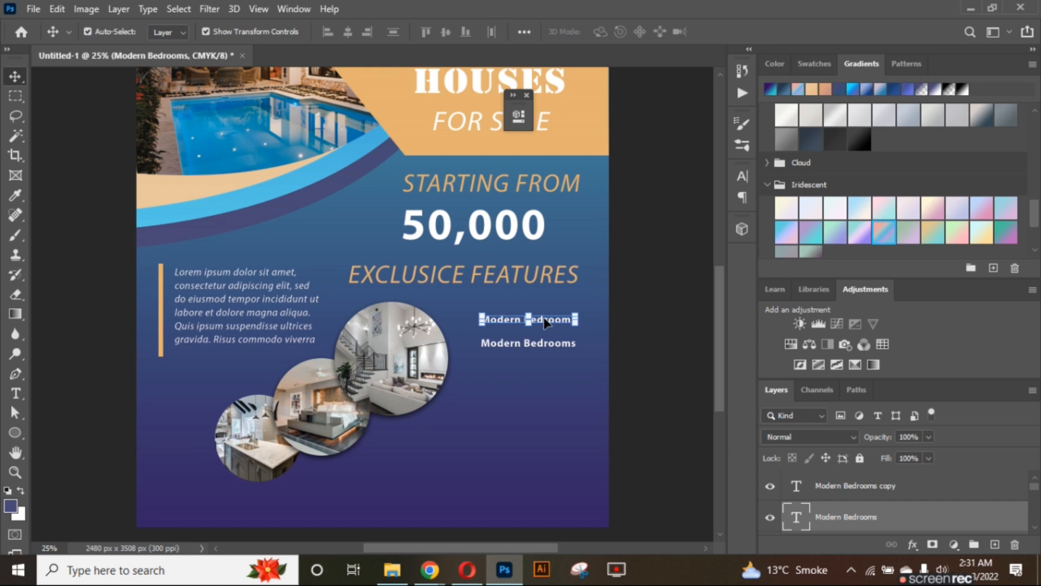
double_click(542, 319)
type("Beautiful Interio")
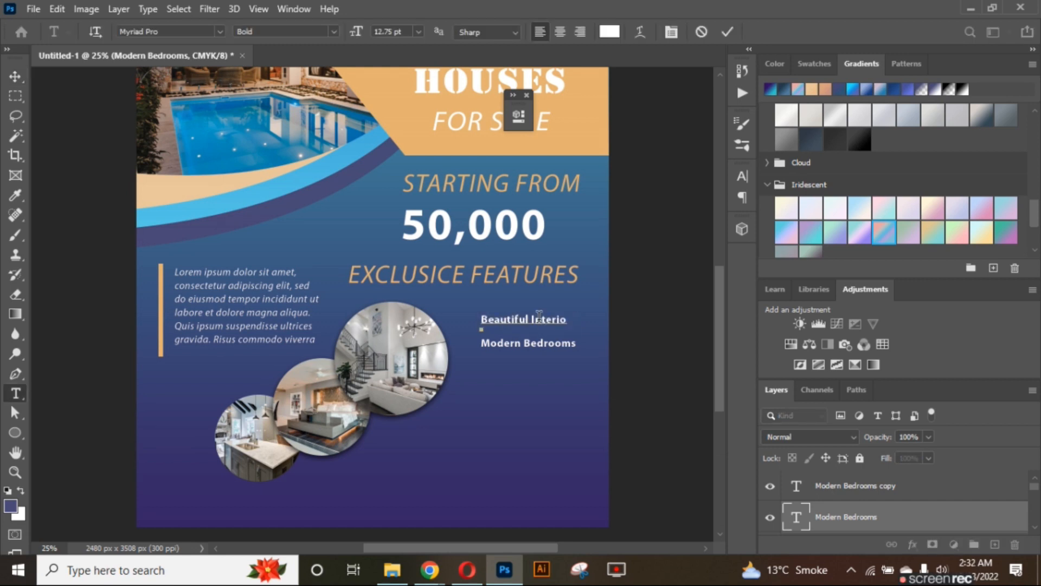
left_click(727, 32)
Draw a small marker ellipse before 'Beautiful Interior' and adjust its height.
key("v")
left_click(15, 433)
left_click_drag(458, 319, 465, 326)
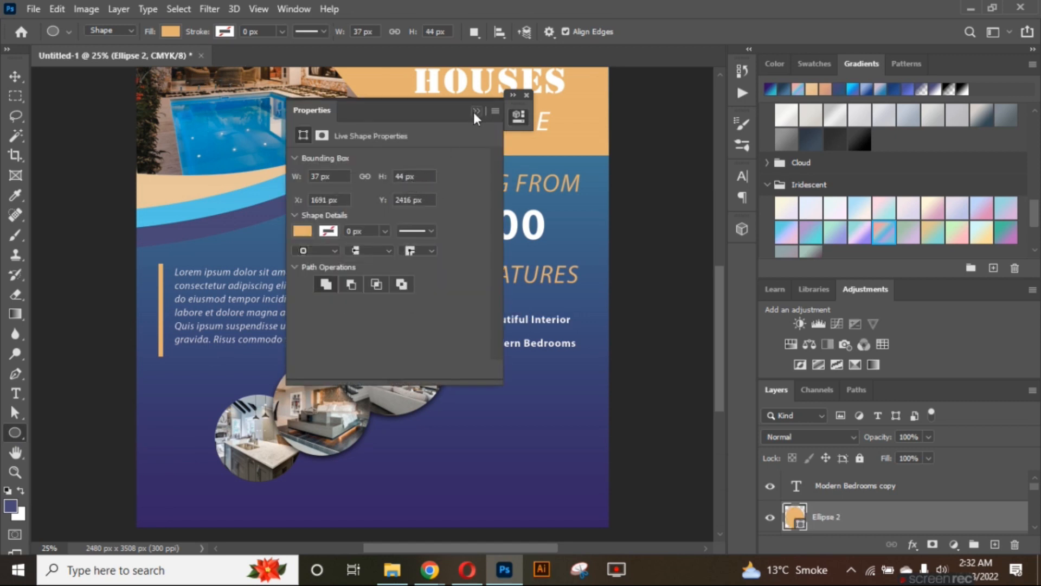
left_click(526, 95)
left_click(14, 76)
left_click(468, 342)
left_click(753, 32)
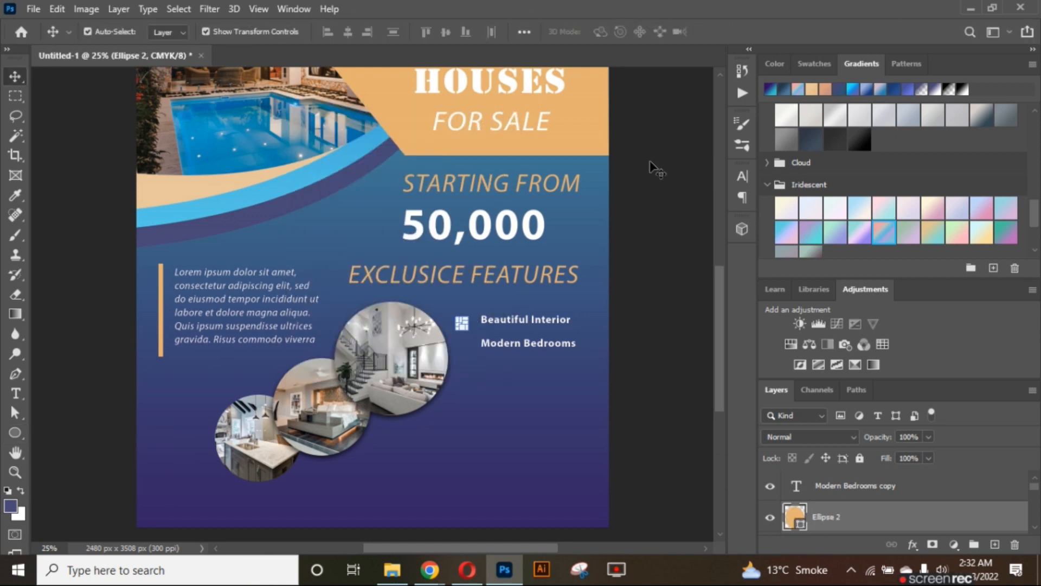
left_click(466, 331)
left_click(463, 325)
left_click_drag(463, 327, 464, 322)
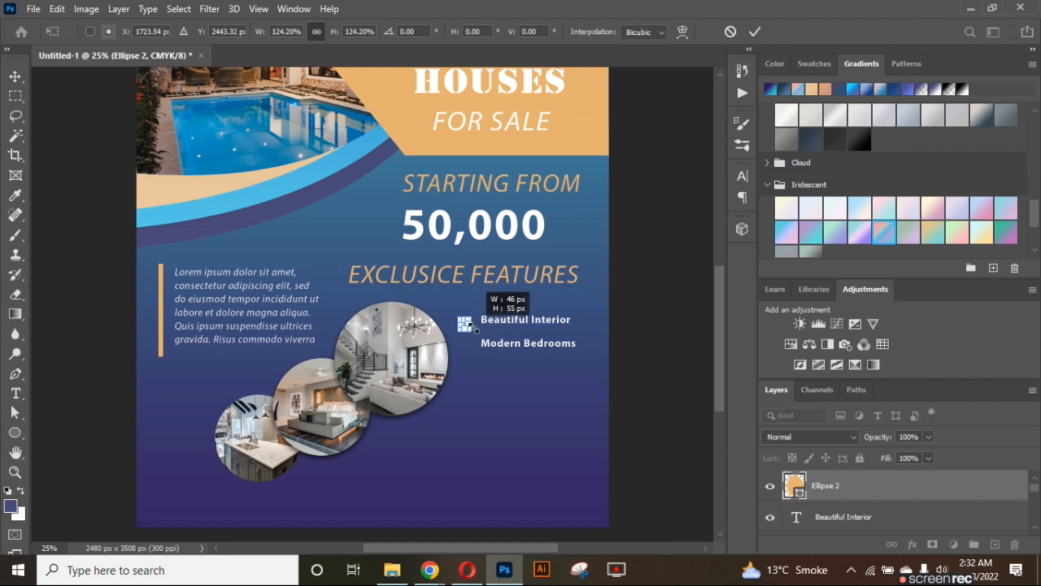